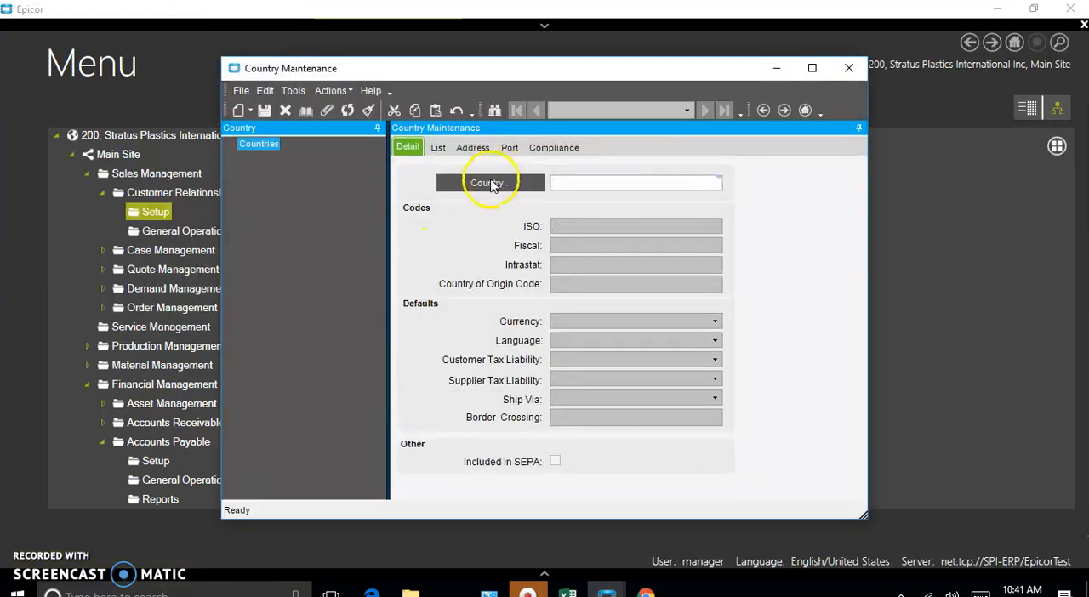
Step: Search for all countries and load every result into Country Maintenance
{"action": "left_click", "coordinate": [490, 183]}
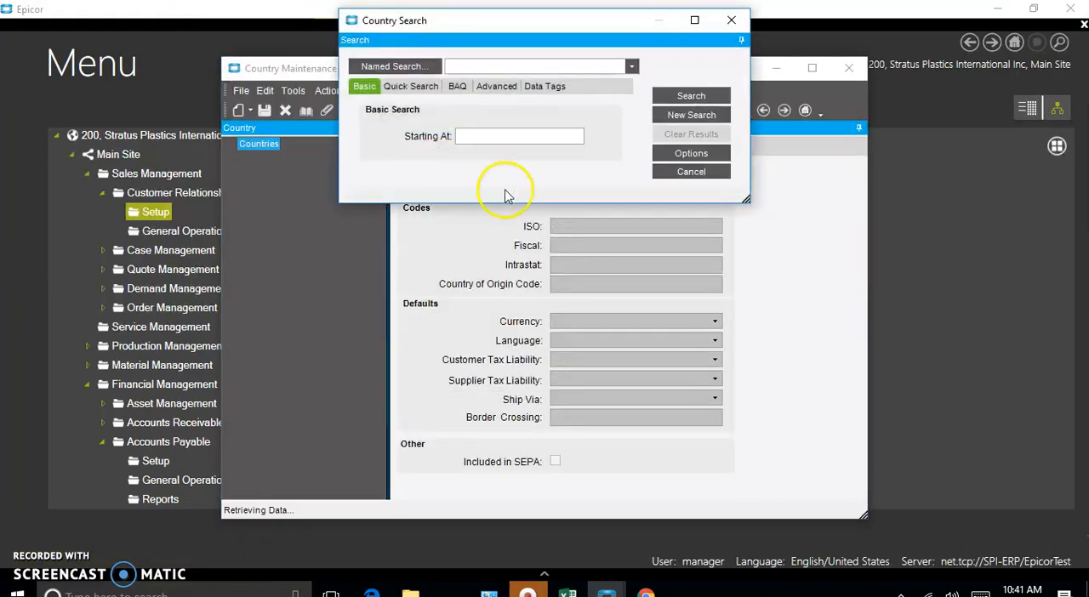
{"action": "left_click", "coordinate": [683, 94]}
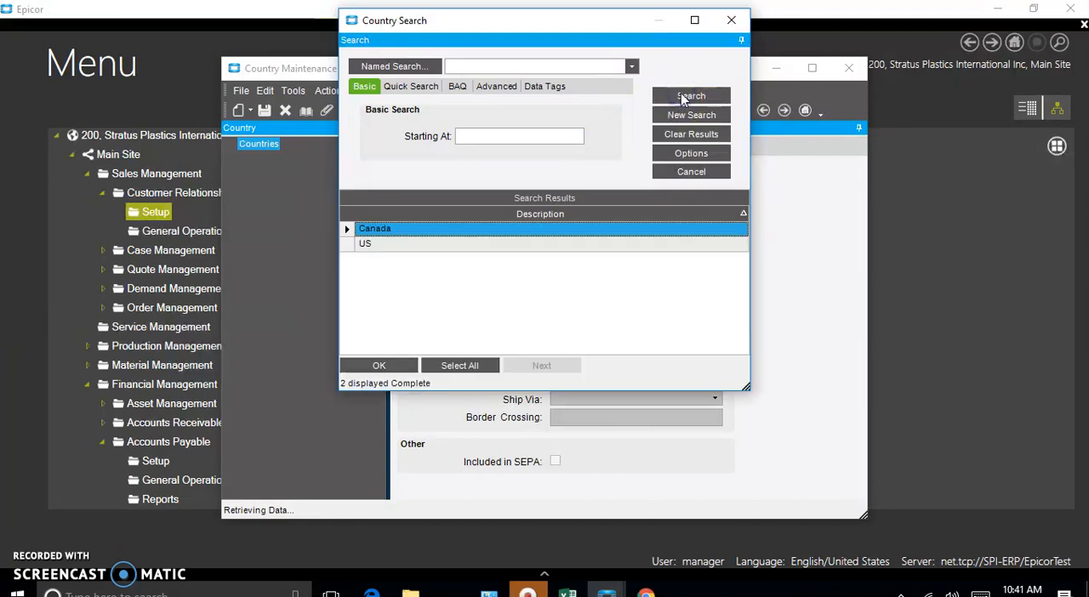
{"action": "left_click", "coordinate": [460, 366]}
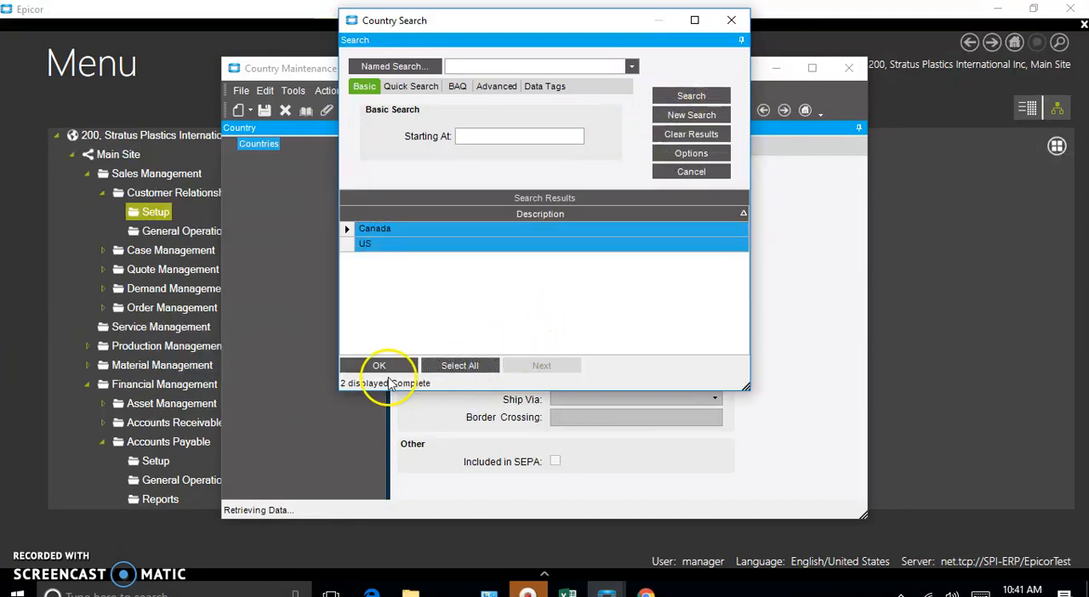
{"action": "left_click", "coordinate": [380, 366]}
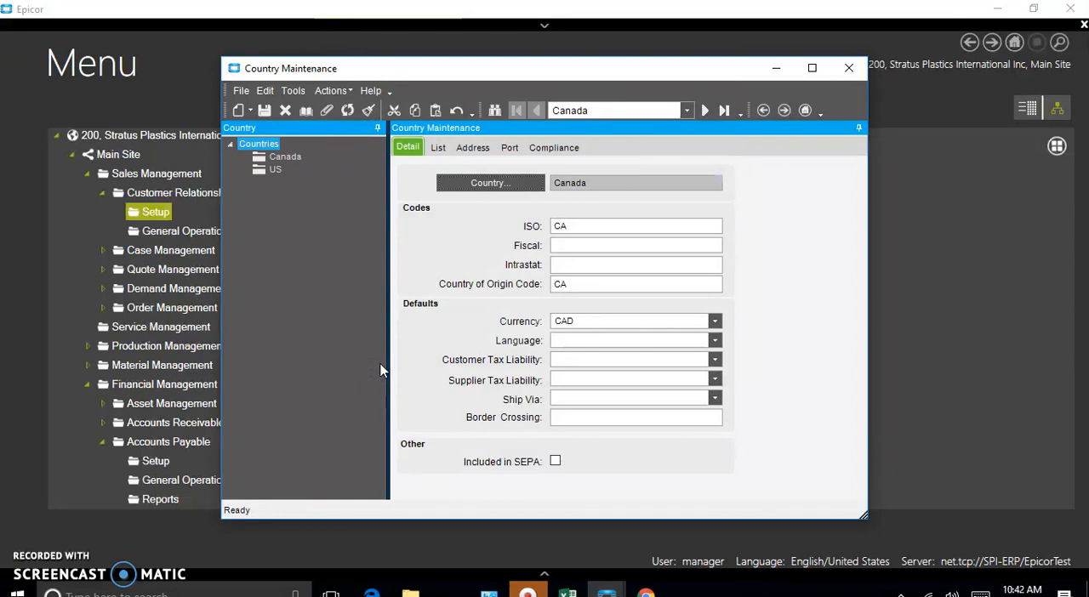
Step: Open Ship Via Entry from the Ship Via field of the Canada record
{"action": "left_click", "coordinate": [715, 341]}
{"action": "right_click", "coordinate": [531, 398]}
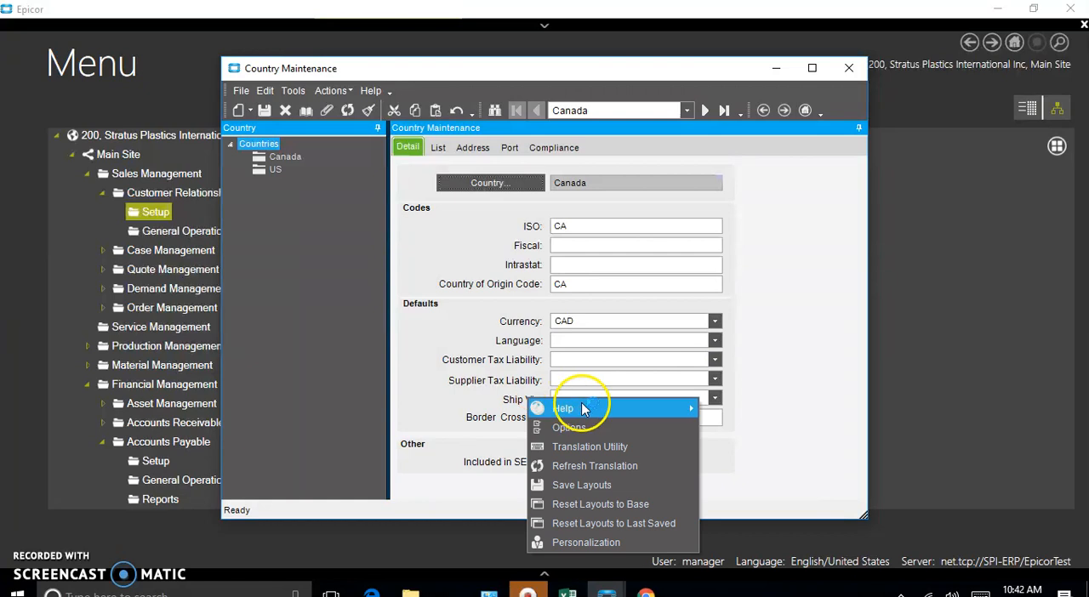
{"action": "mouse_move", "coordinate": [565, 409]}
{"action": "left_click", "coordinate": [761, 388]}
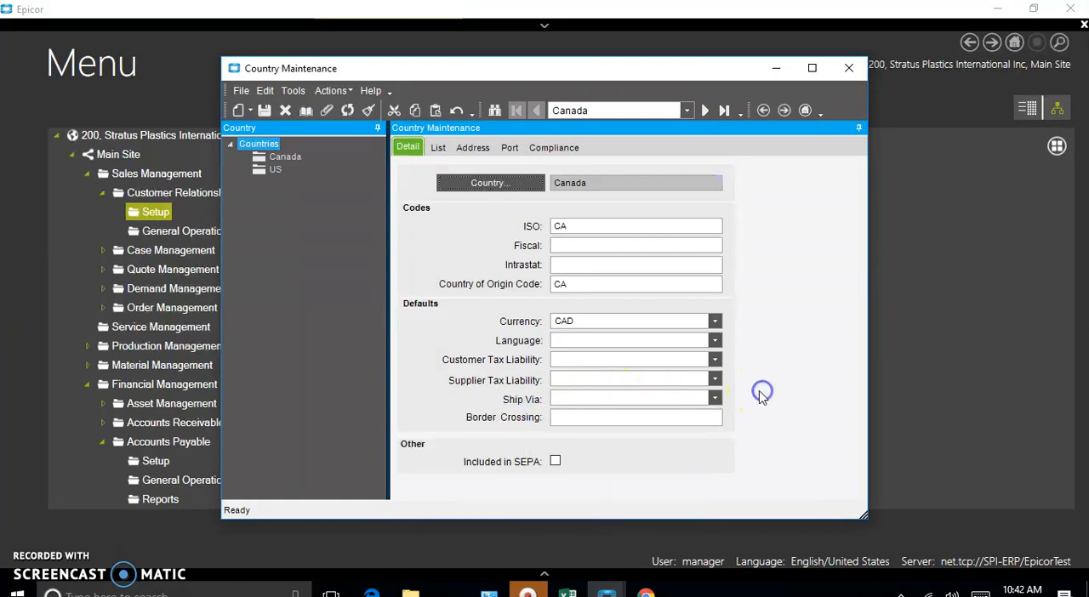
{"action": "right_click", "coordinate": [627, 396]}
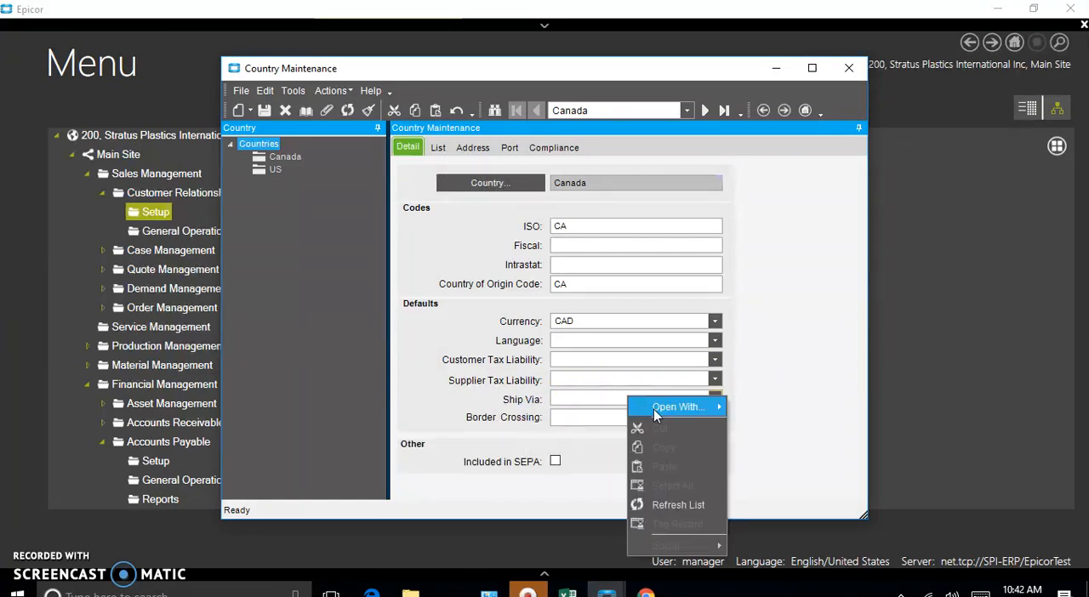
{"action": "mouse_move", "coordinate": [656, 411]}
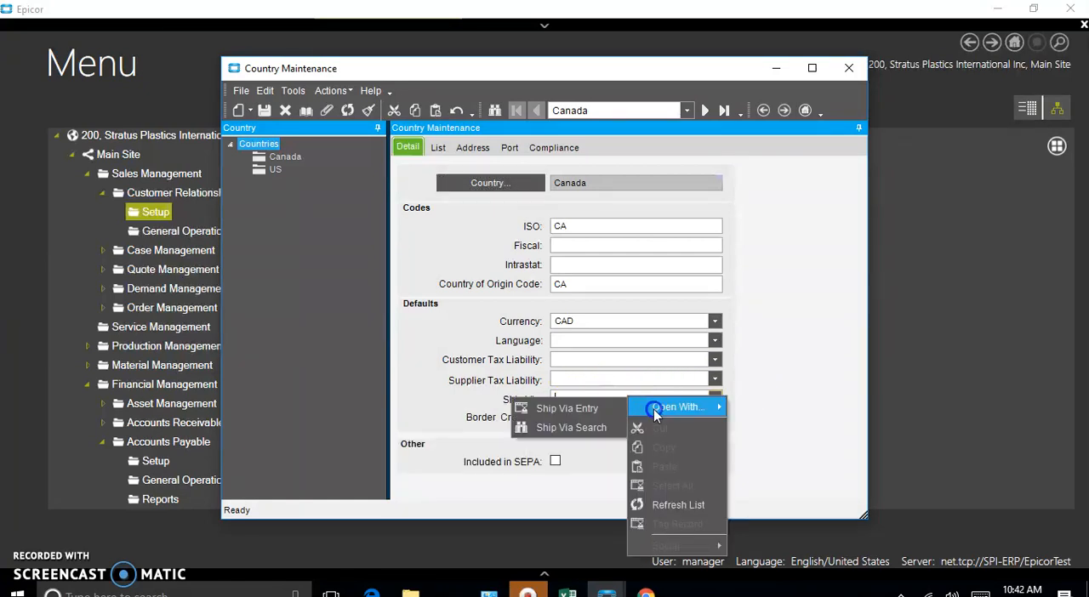
{"action": "left_click", "coordinate": [586, 410]}
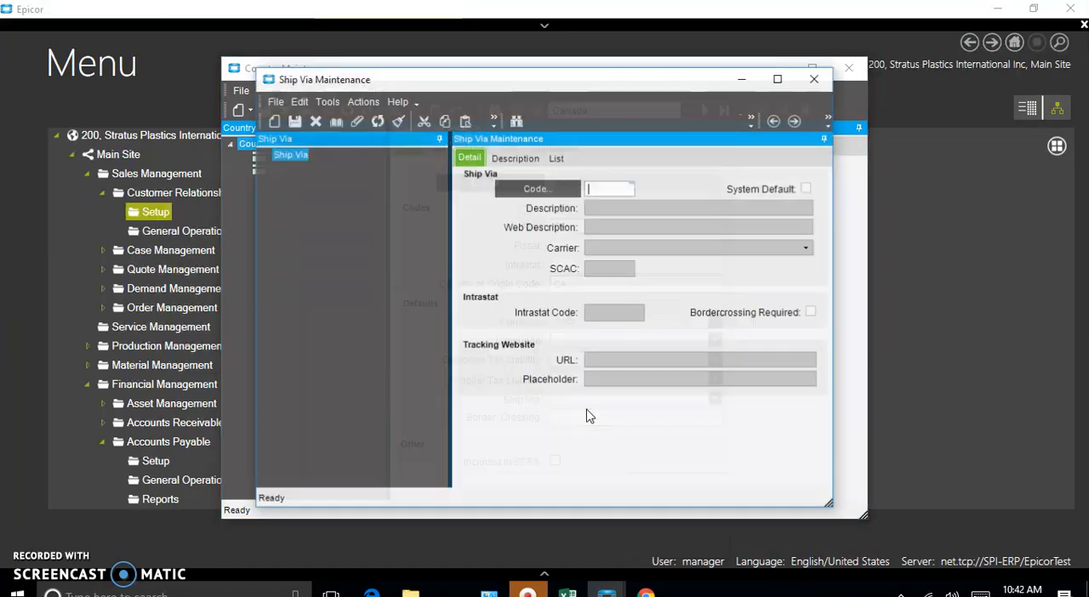
Step: Search for all ship via codes and load every result into Ship Via Maintenance
{"action": "left_click", "coordinate": [538, 188]}
{"action": "left_click", "coordinate": [694, 95]}
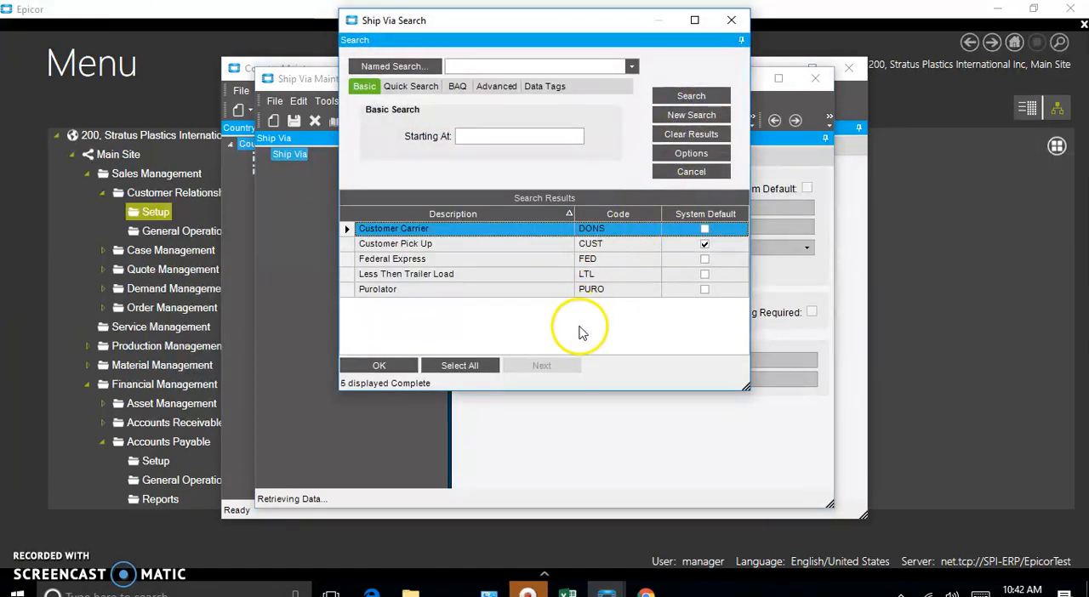
{"action": "left_click", "coordinate": [475, 372]}
{"action": "left_click", "coordinate": [379, 366]}
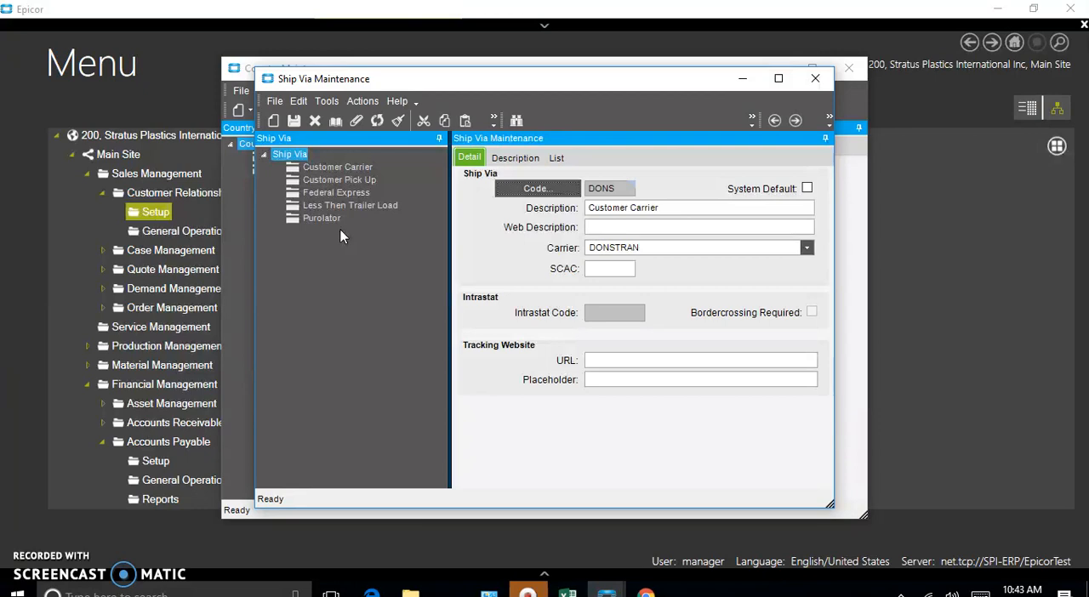
Step: Examine the Customer Carrier ship via record and its available carrier choices
{"action": "left_click", "coordinate": [327, 168]}
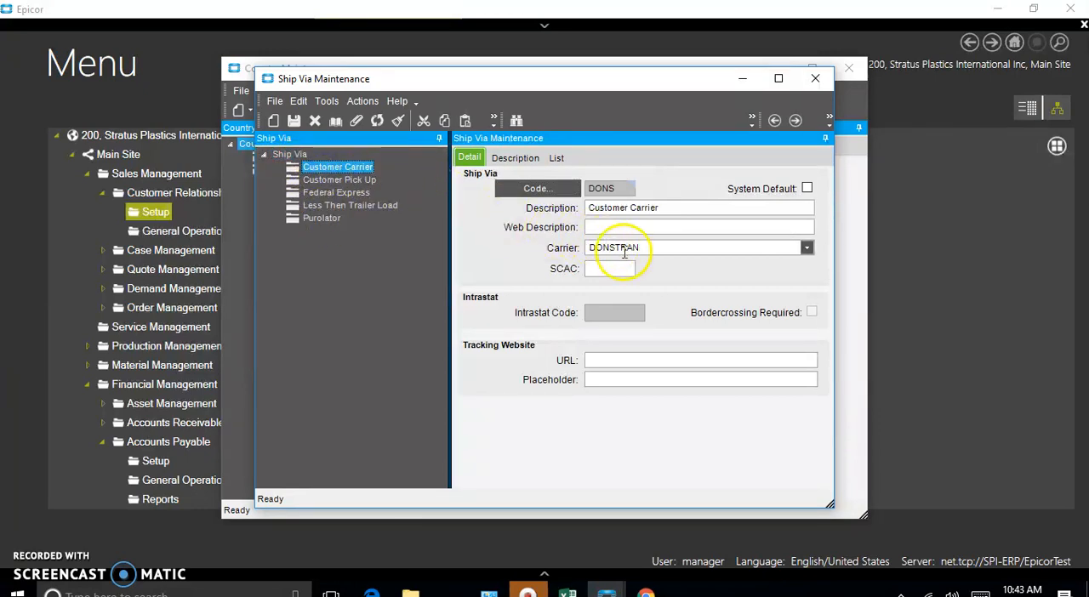
{"action": "left_click", "coordinate": [807, 248]}
{"action": "left_click", "coordinate": [807, 248]}
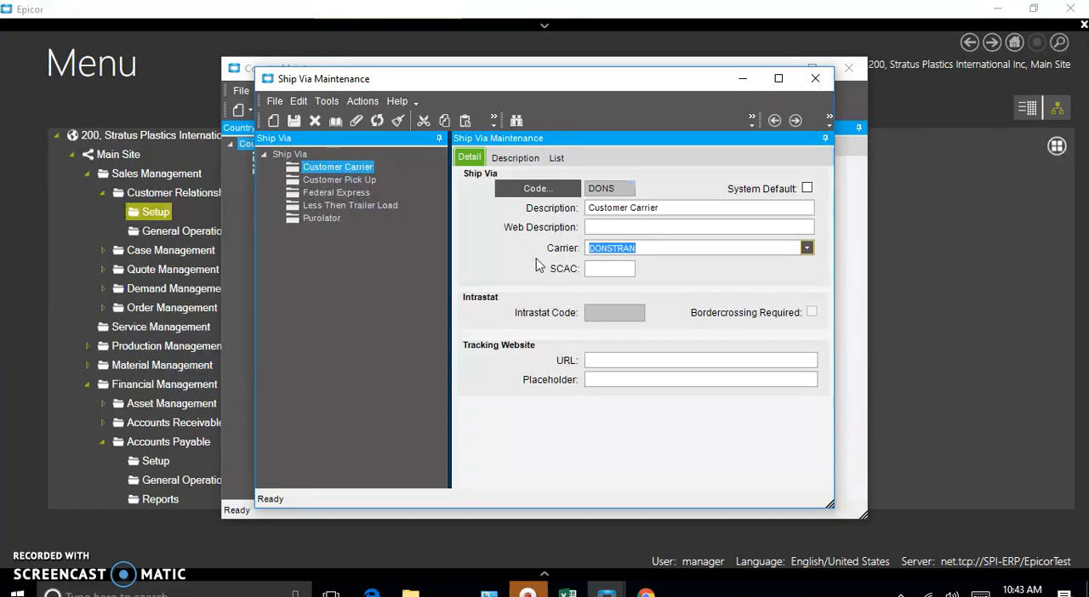
Step: Create a new ship via record with the code 2199
{"action": "left_click", "coordinate": [277, 101]}
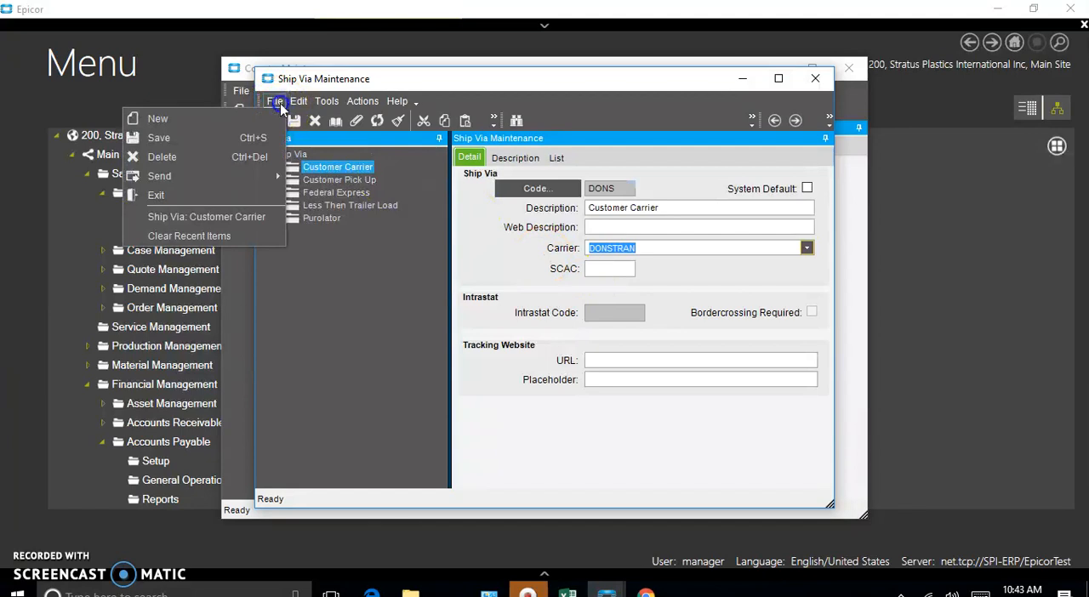
{"action": "left_click", "coordinate": [221, 119]}
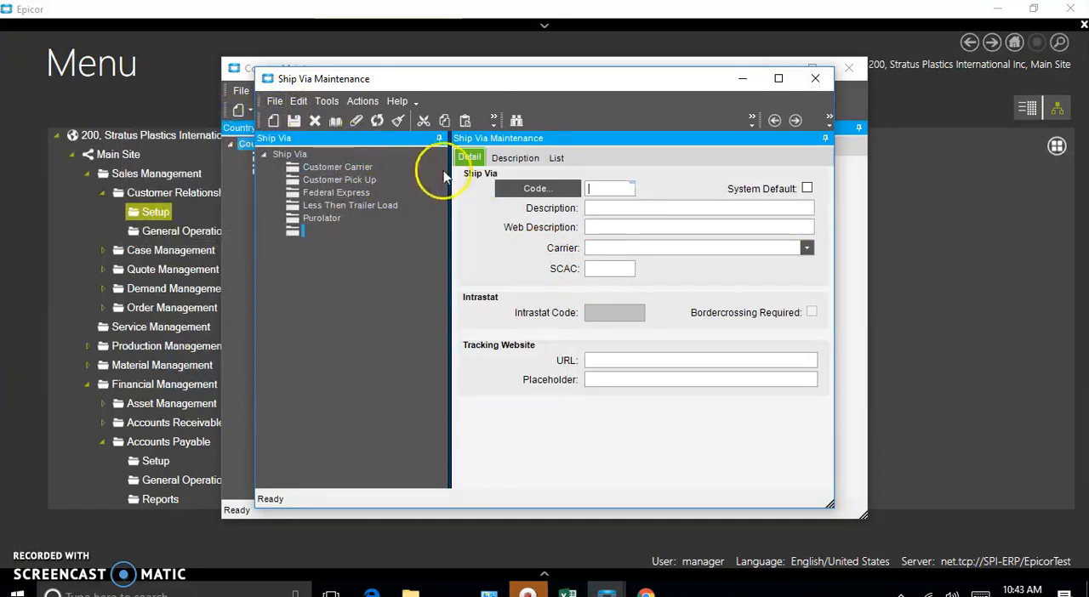
{"action": "left_click", "coordinate": [607, 189]}
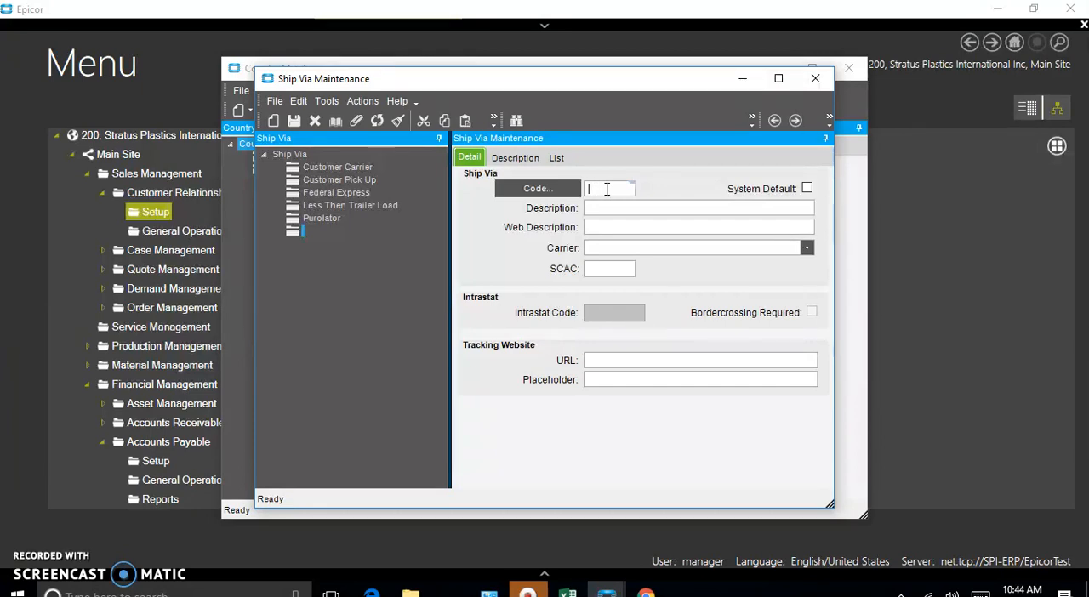
{"action": "type", "text": "2199"}
Step: Enter "Purolator Ground" as the description of the new ship via record
{"action": "left_click", "coordinate": [599, 208]}
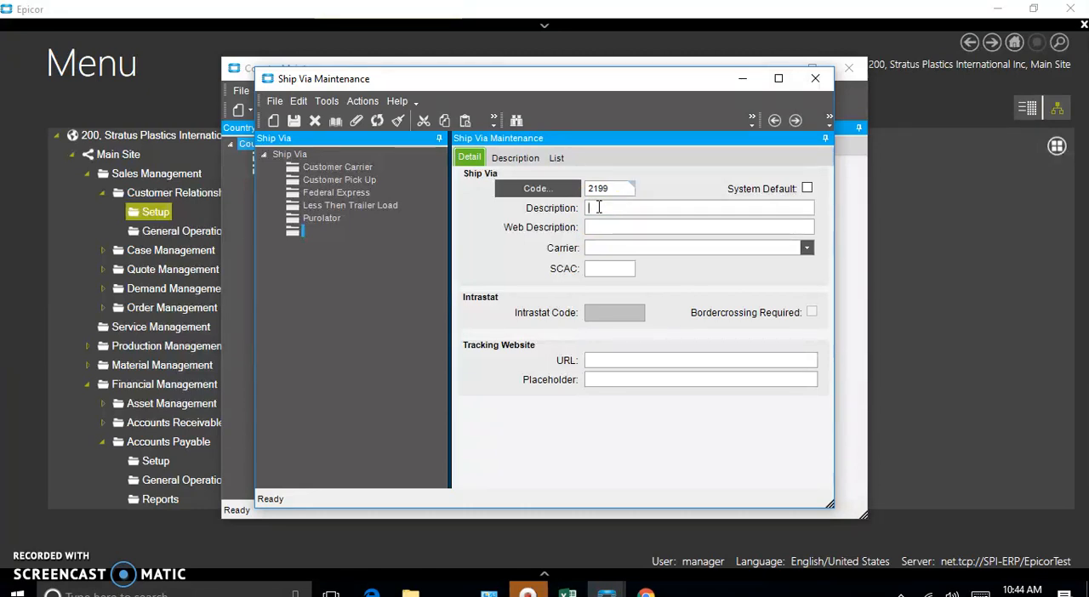
{"action": "type", "text": "G"}
{"action": "key", "text": "BackSpace"}
{"action": "type", "text": "Purolato"}
{"action": "key", "text": "BackSpace"}
{"action": "key", "text": "BackSpace"}
{"action": "key", "text": "BackSpace"}
{"action": "key", "text": "BackSpace"}
{"action": "key", "text": "BackSpace"}
{"action": "key", "text": "BackSpace"}
{"action": "key", "text": "BackSpace"}
{"action": "key", "text": "BackSpace"}
{"action": "type", "text": "Purolator"}
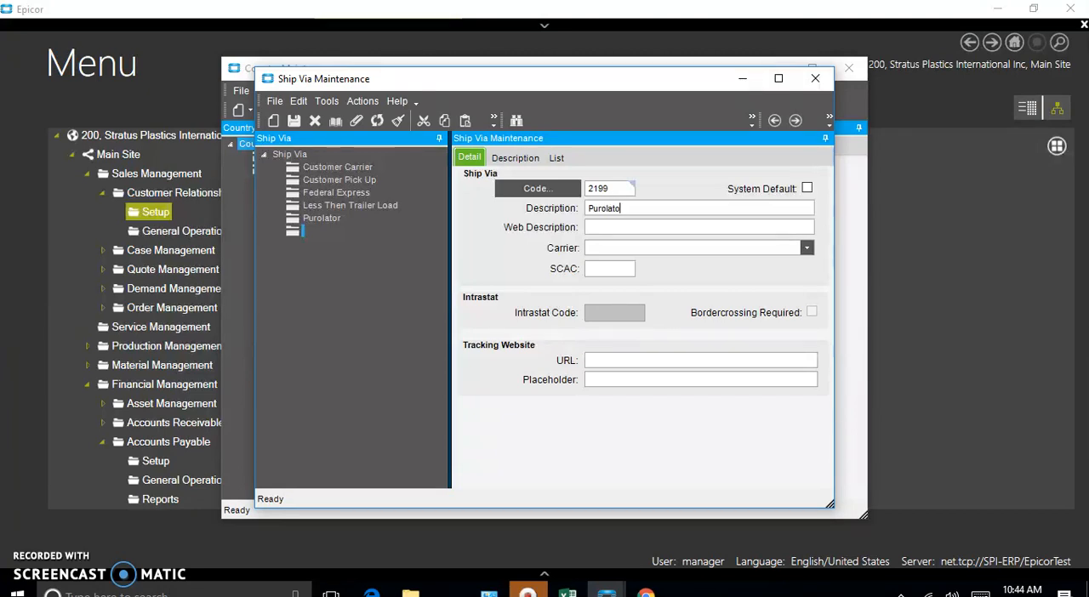
{"action": "type", "text": " Ground"}
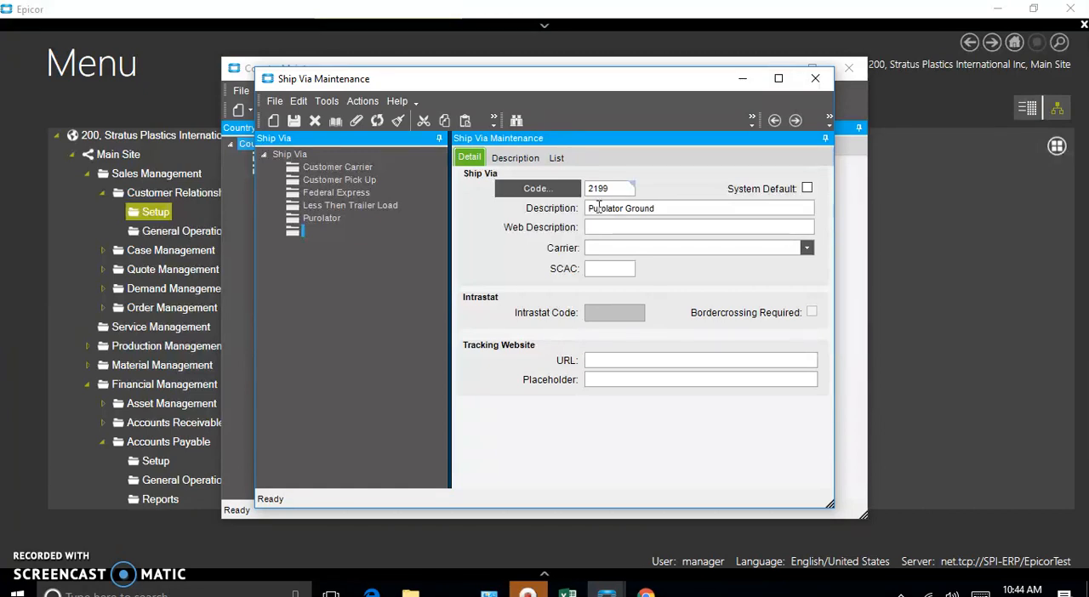
{"action": "key", "text": "Tab"}
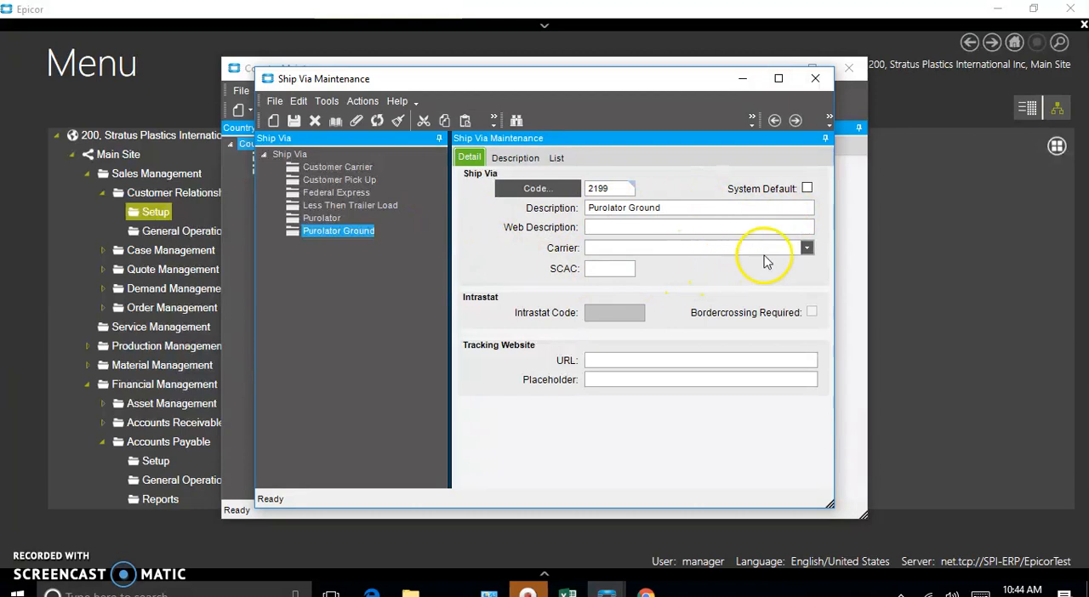
Step: Open Carrier Maintenance from the Carrier field of the Purolator Ground record
{"action": "left_click", "coordinate": [806, 248]}
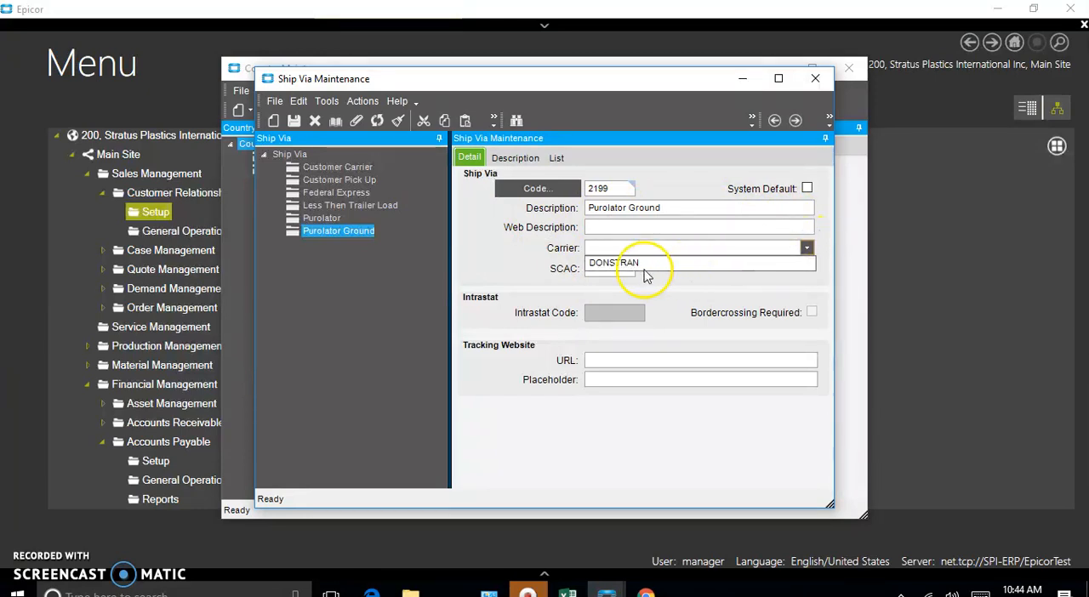
{"action": "right_click", "coordinate": [626, 247]}
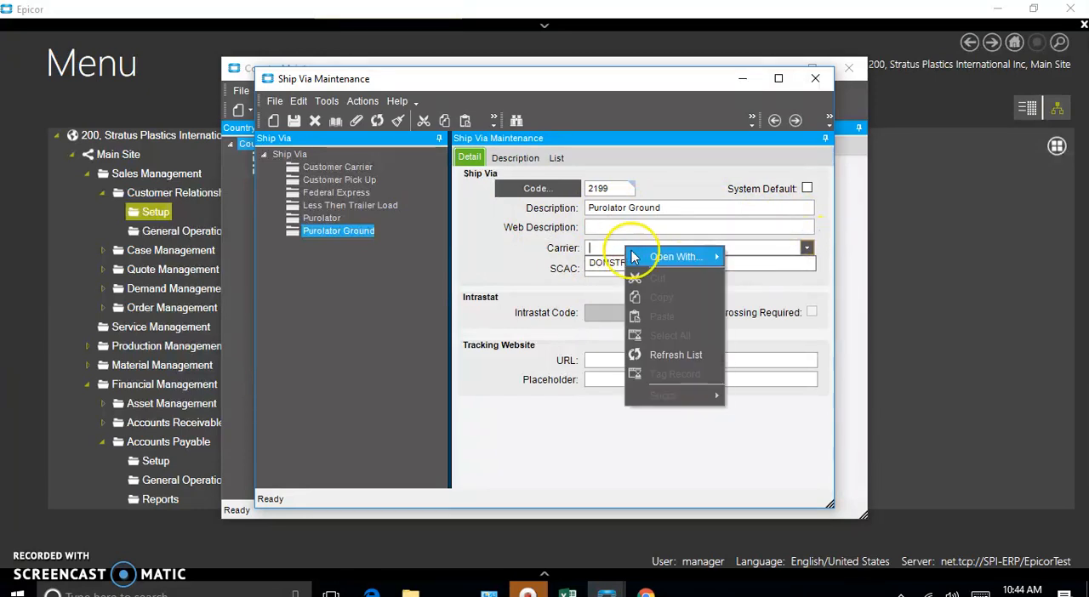
{"action": "mouse_move", "coordinate": [631, 257]}
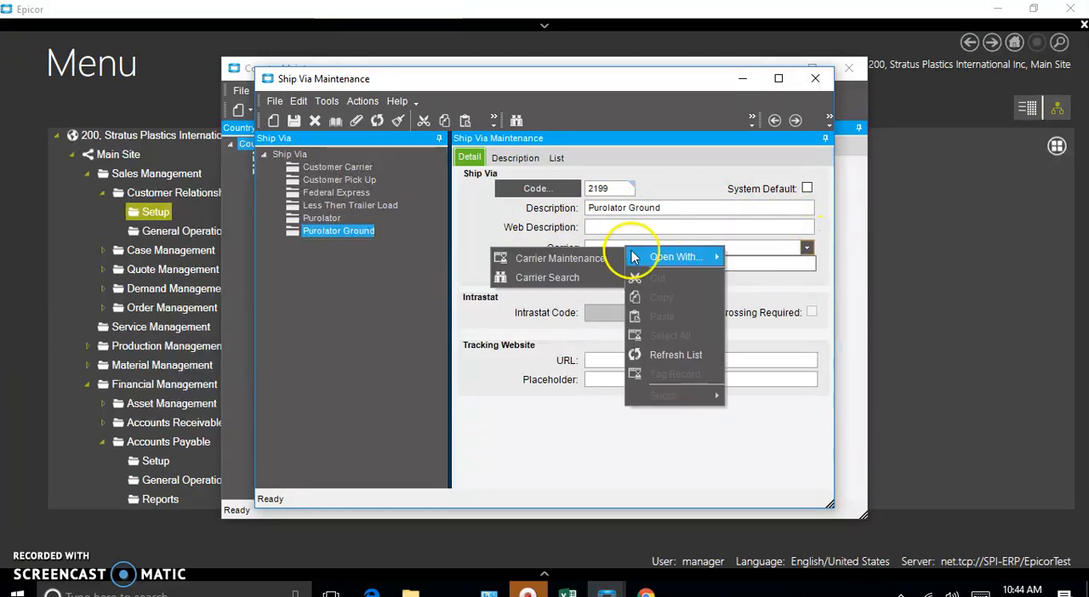
{"action": "left_click", "coordinate": [584, 261]}
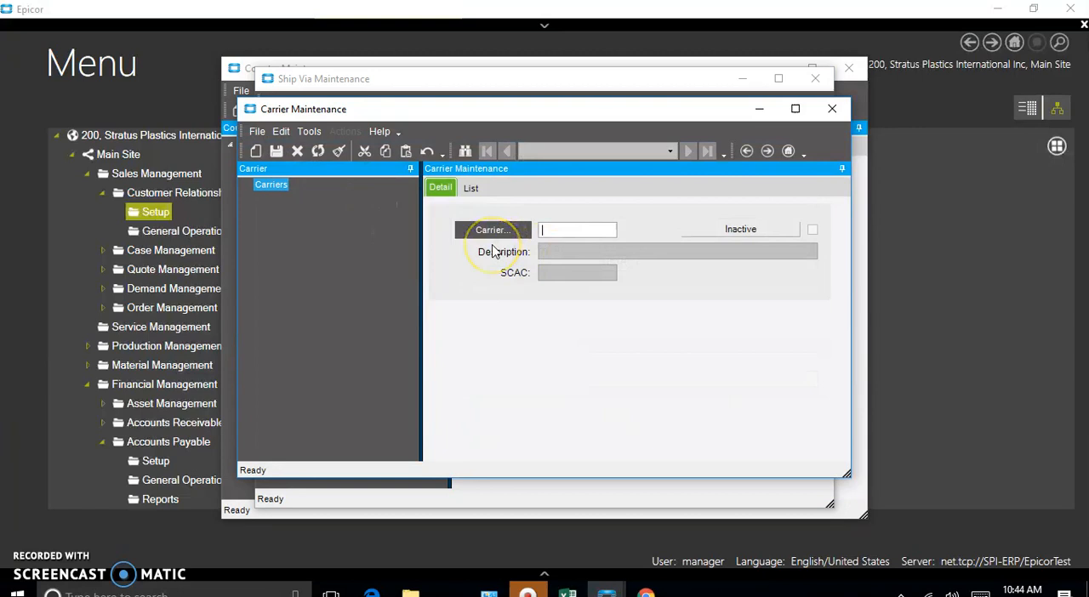
Step: Create and save carrier C001 with the description "Purolator", closing Carrier Maintenance when done
{"action": "left_click", "coordinate": [256, 133]}
{"action": "left_click", "coordinate": [175, 149]}
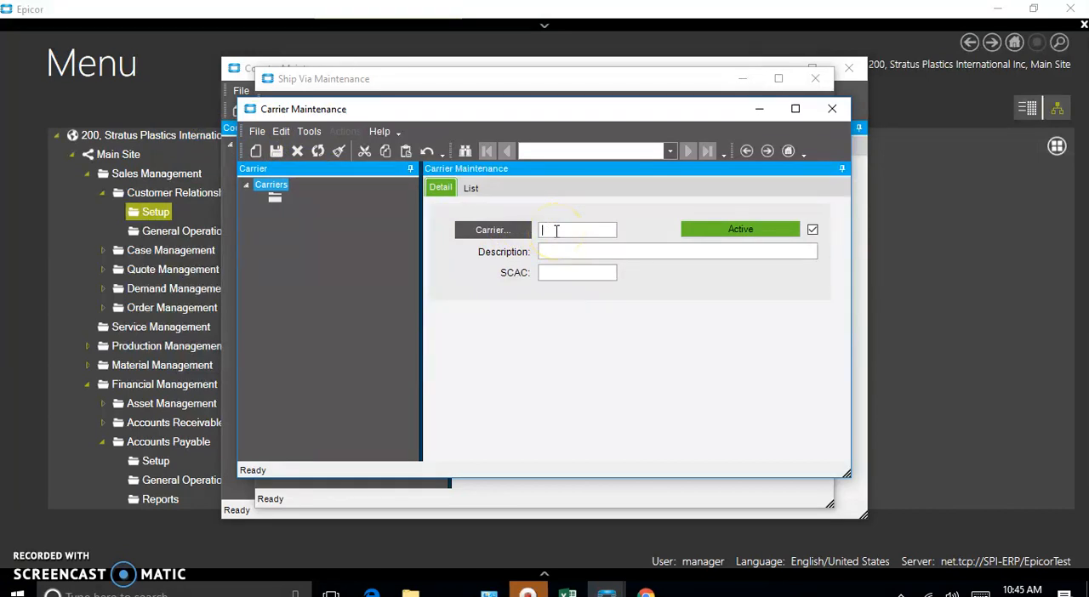
{"action": "type", "text": "C001"}
{"action": "left_click", "coordinate": [557, 251]}
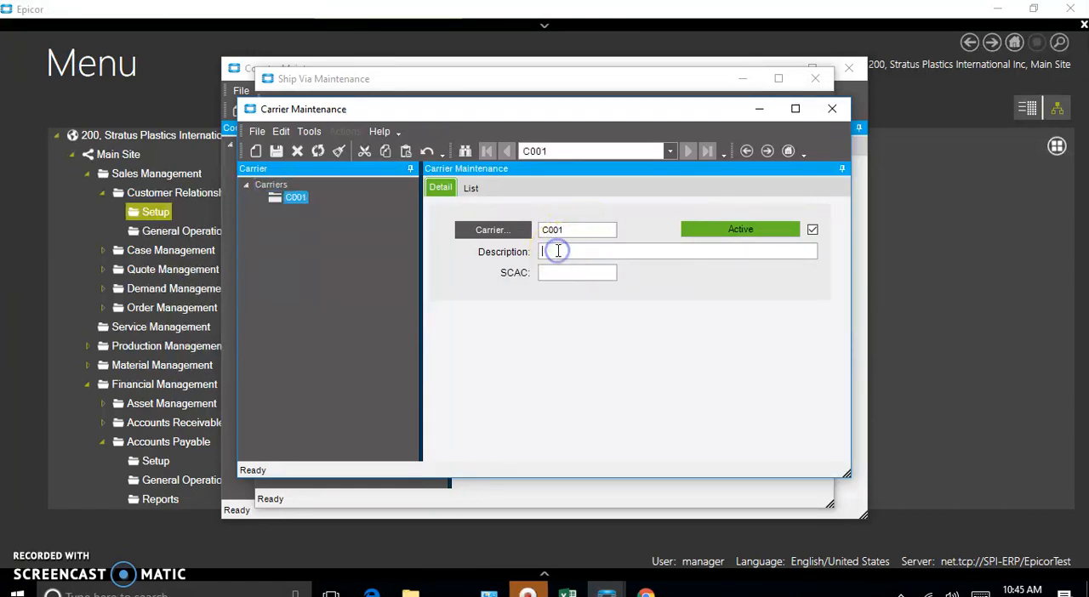
{"action": "type", "text": "Purolator"}
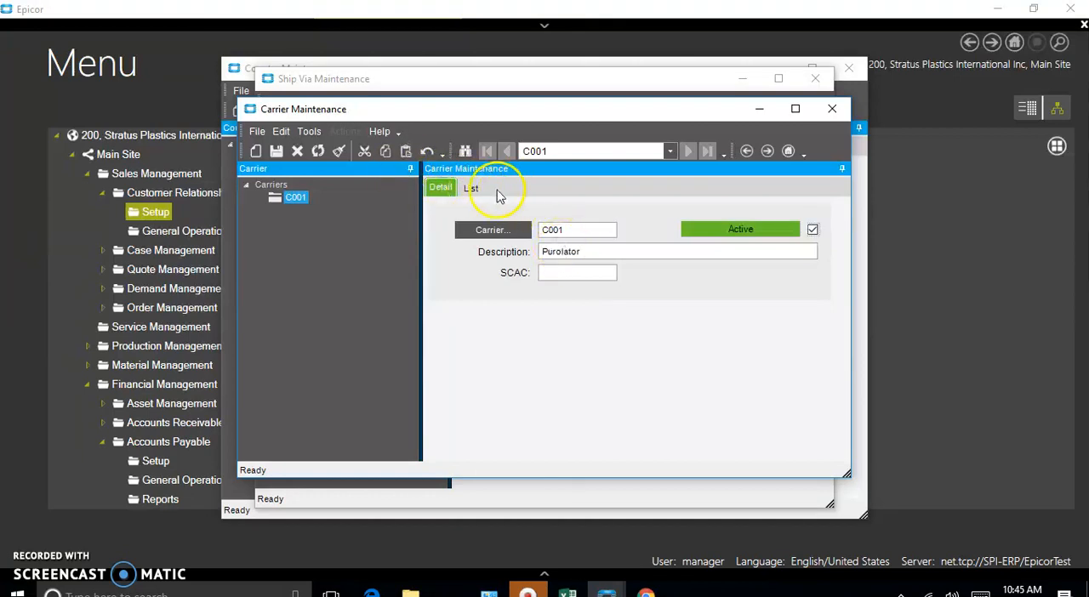
{"action": "left_click", "coordinate": [277, 152]}
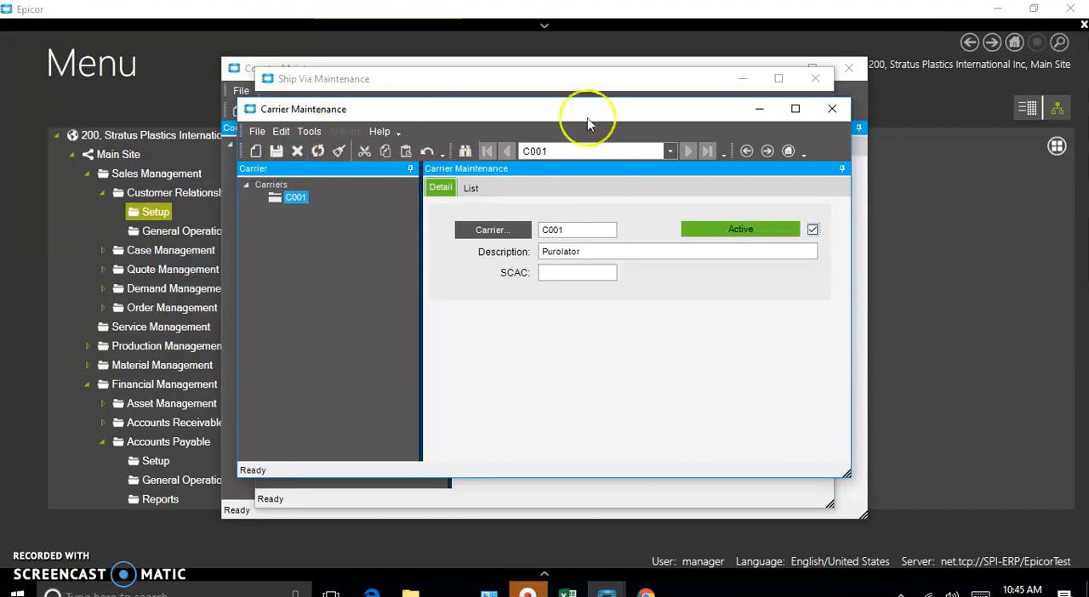
{"action": "left_click", "coordinate": [832, 108]}
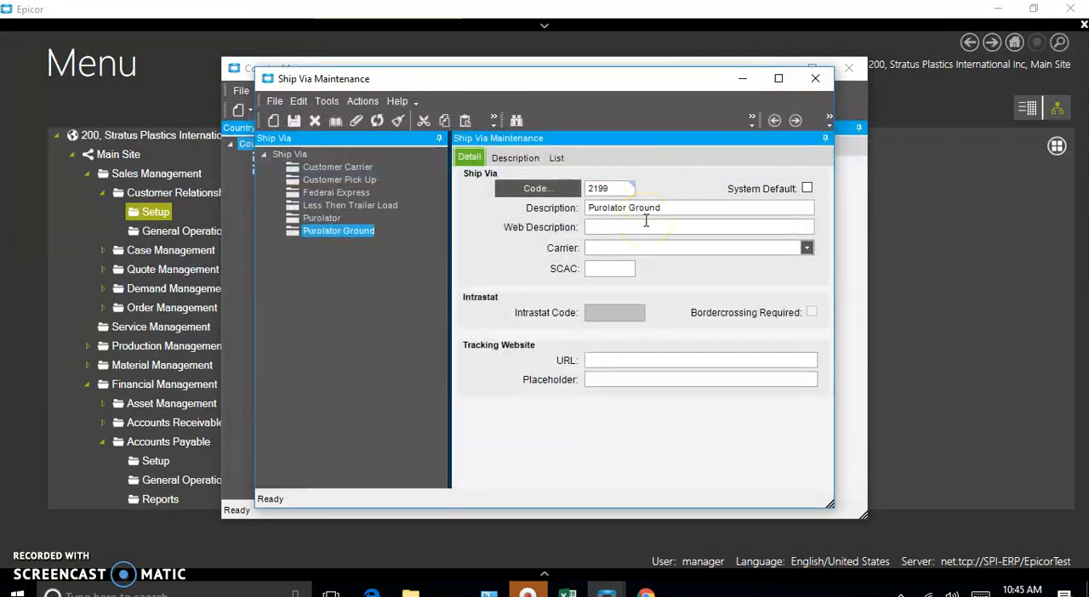
Step: Refresh the list of carriers for the Purolator Ground ship via and set its carrier to Purolator
{"action": "left_click", "coordinate": [807, 247]}
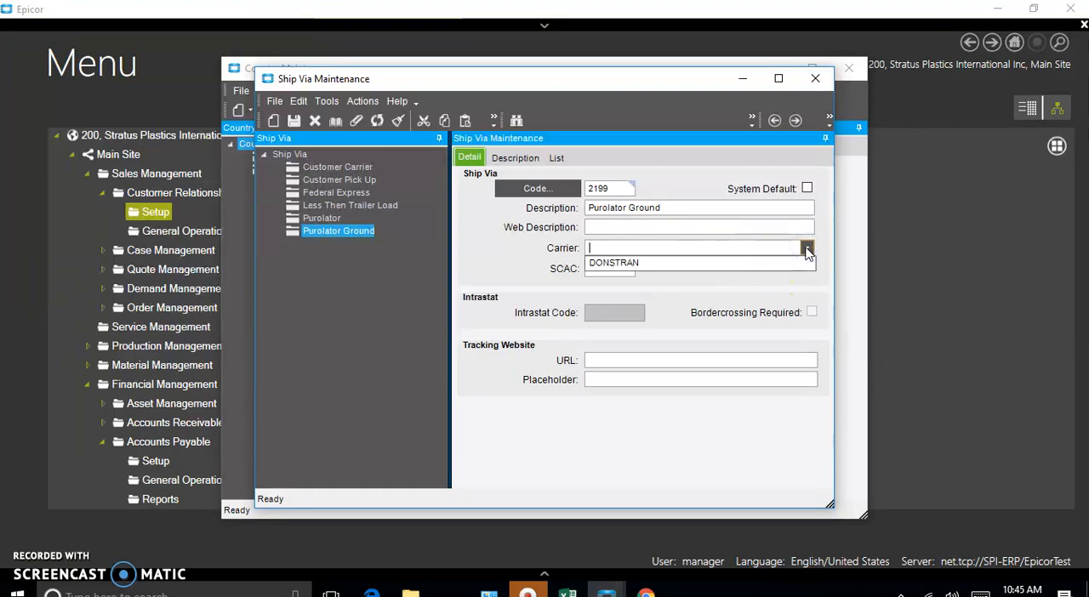
{"action": "left_click", "coordinate": [783, 248]}
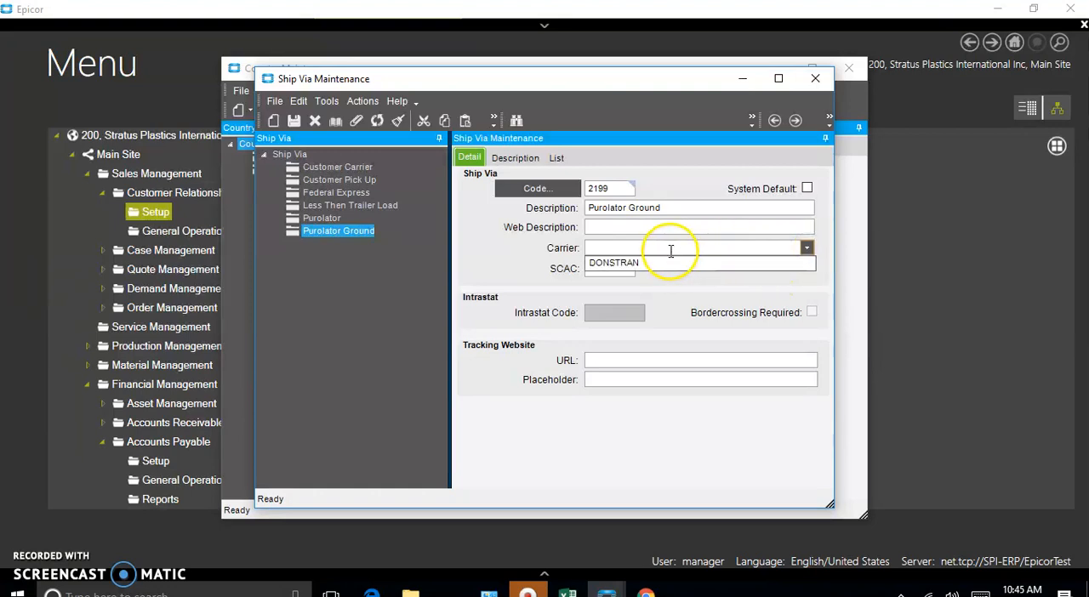
{"action": "right_click", "coordinate": [671, 254]}
{"action": "left_click", "coordinate": [651, 264]}
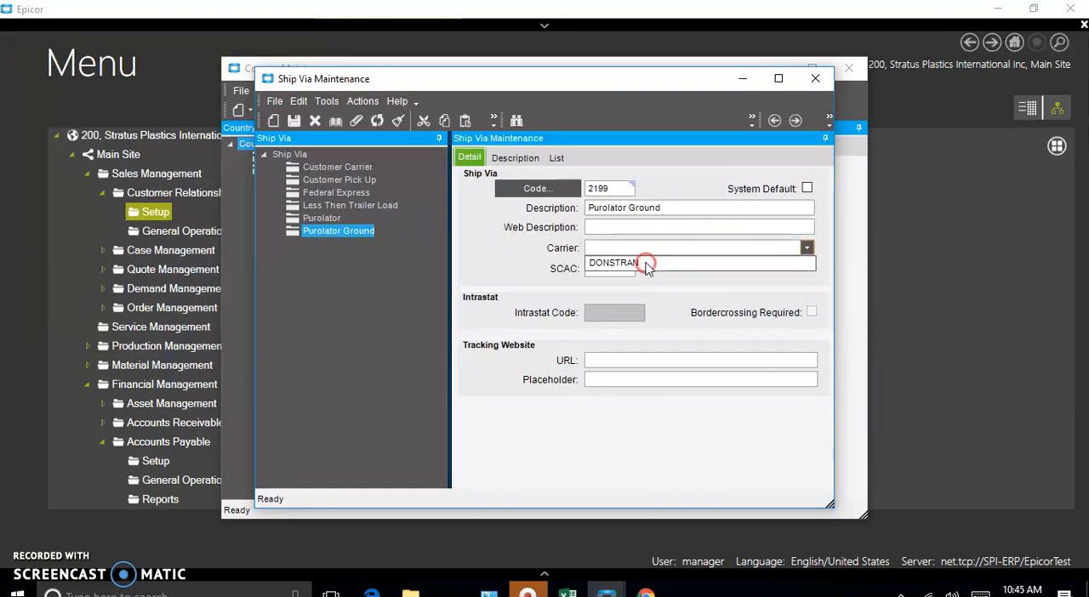
{"action": "right_click", "coordinate": [695, 247]}
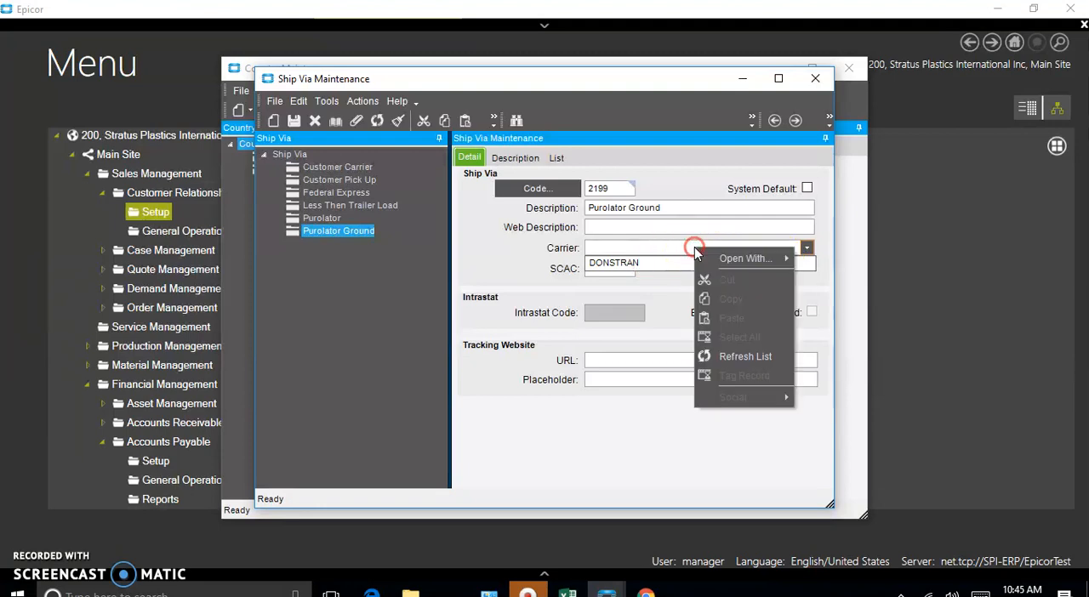
{"action": "left_click", "coordinate": [744, 357]}
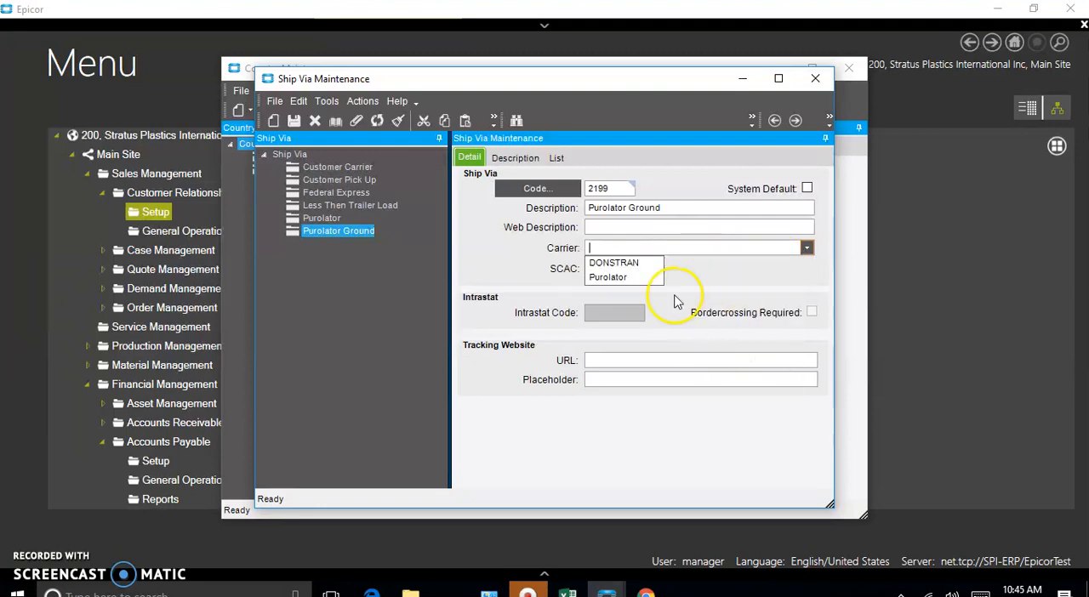
{"action": "left_click", "coordinate": [617, 277]}
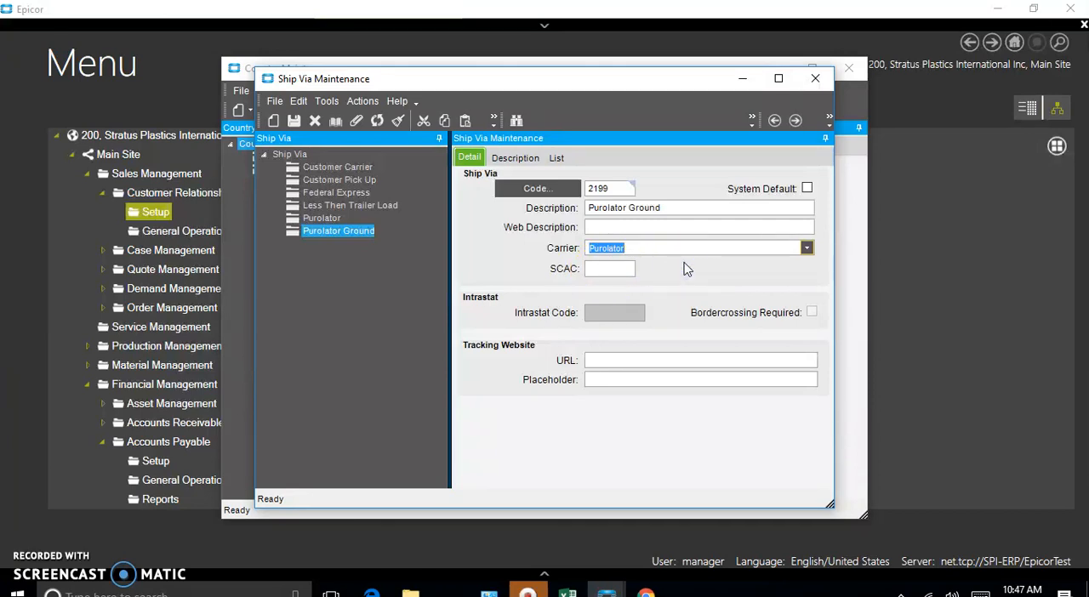
Step: Save the Purolator Ground ship via record with its SCAC left blank
{"action": "left_click", "coordinate": [593, 269]}
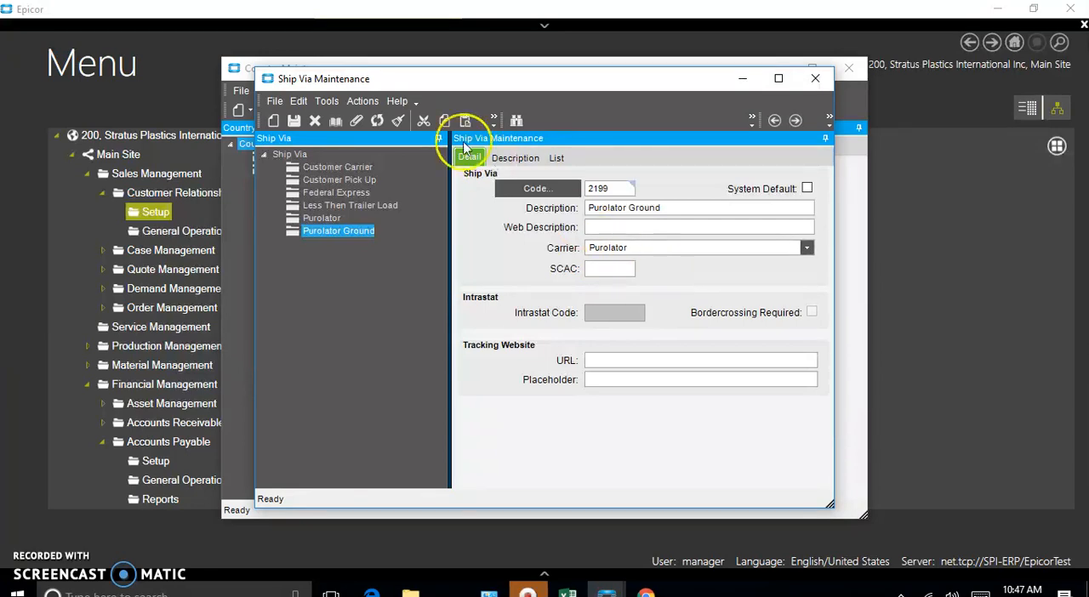
{"action": "left_click", "coordinate": [294, 120]}
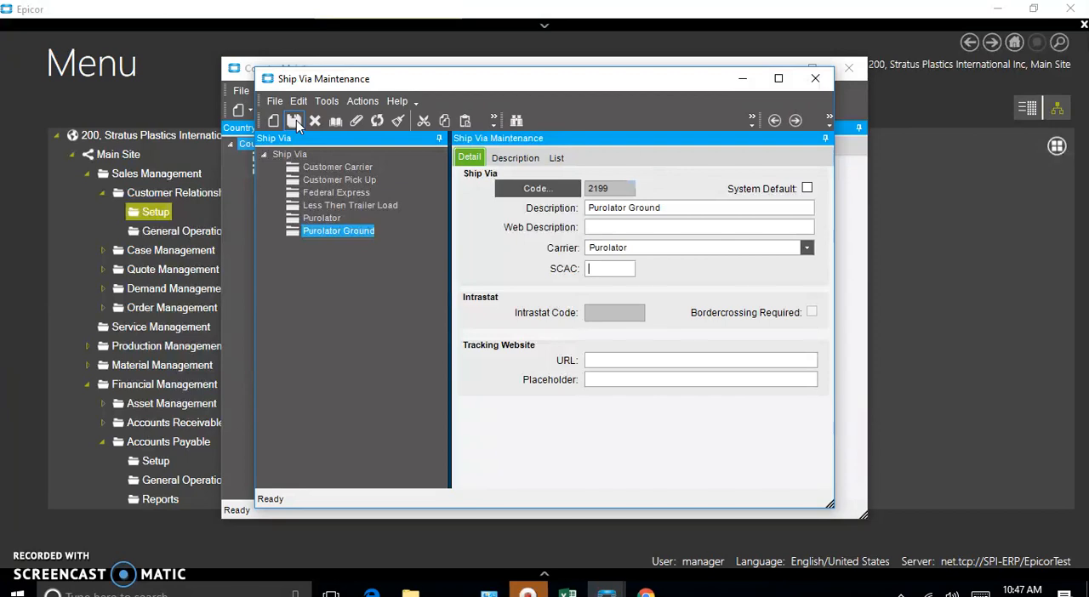
{"action": "left_click", "coordinate": [296, 120]}
{"action": "left_click", "coordinate": [601, 360]}
{"action": "left_click", "coordinate": [601, 360]}
{"action": "type", "text": "www.trackpaurolato"}
{"action": "key", "text": "BackSpace"}
{"action": "key", "text": "BackSpace"}
{"action": "key", "text": "BackSpace"}
{"action": "key", "text": "BackSpace"}
{"action": "key", "text": "BackSpace"}
{"action": "key", "text": "BackSpace"}
{"action": "key", "text": "BackSpace"}
{"action": "key", "text": "BackSpace"}
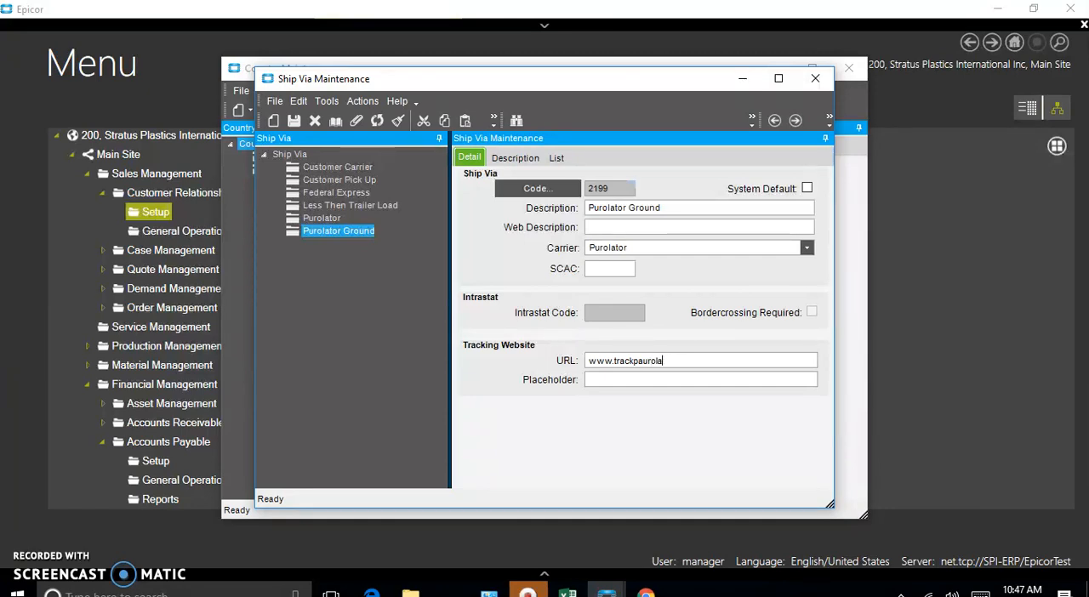
{"action": "type", "text": "uro"}
{"action": "key", "text": "BackSpace"}
{"action": "type", "text": "olator.com"}
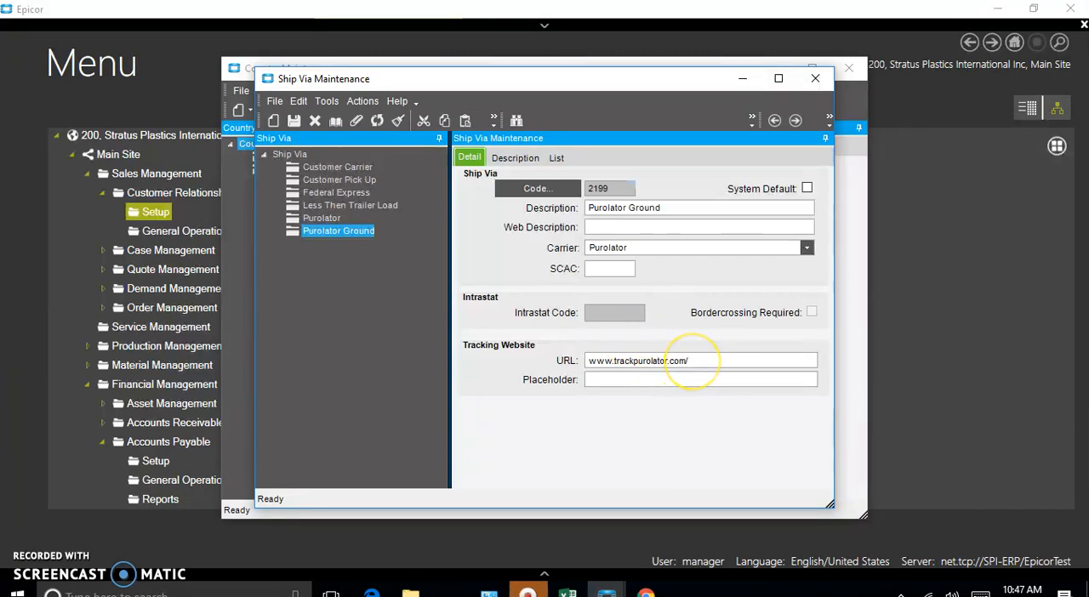
{"action": "type", "text": "/track"}
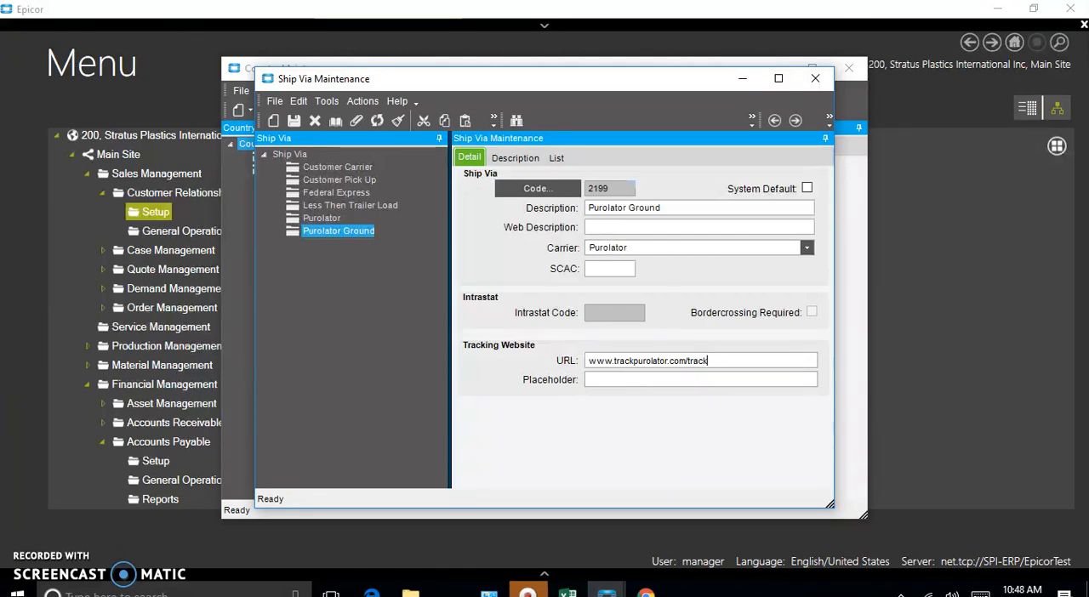
{"action": "type", "text": "num"}
{"action": "key", "text": "BackSpace"}
{"action": "key", "text": "BackSpace"}
{"action": "key", "text": "BackSpace"}
{"action": "key", "text": "BackSpace"}
{"action": "type", "text": "kingnum"}
Step: Try to save the Purolator Ground record with "TrackingNum" as the tracking website placeholder
{"action": "left_click", "coordinate": [623, 380]}
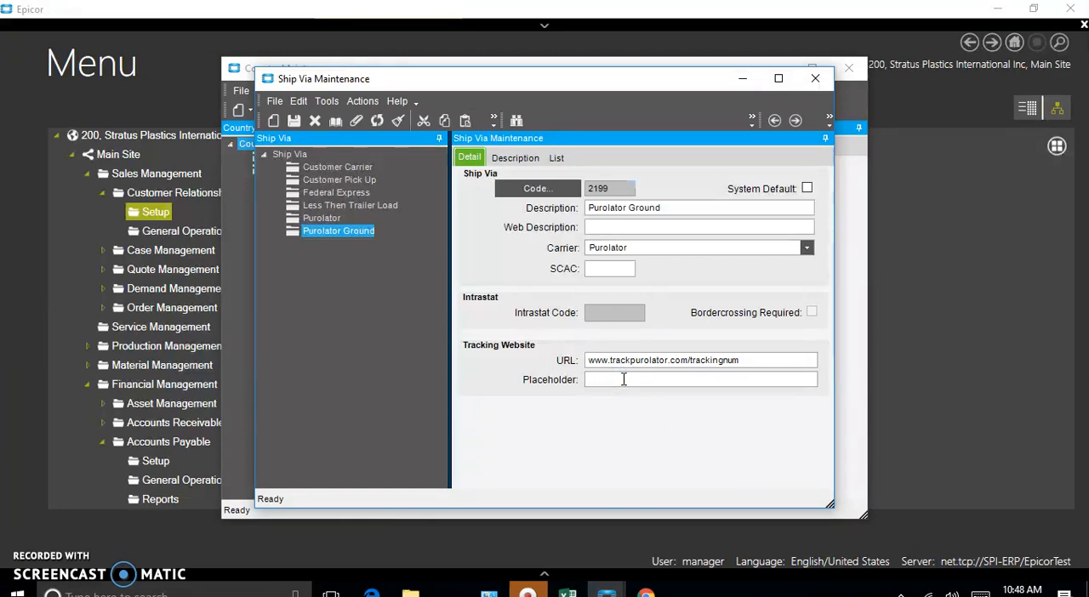
{"action": "type", "text": "TrackingNum"}
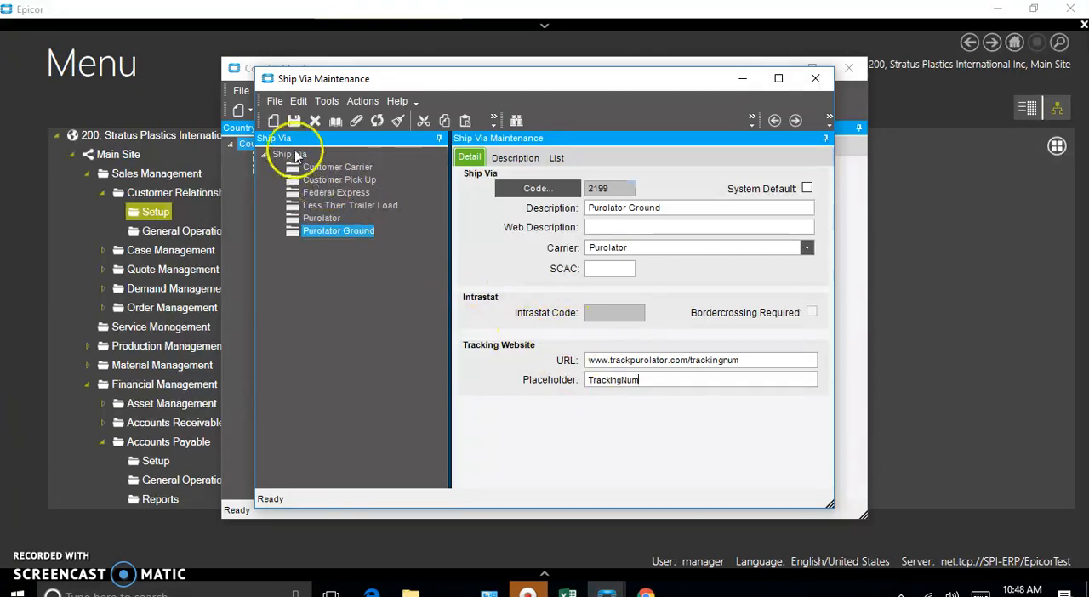
{"action": "left_click", "coordinate": [295, 120]}
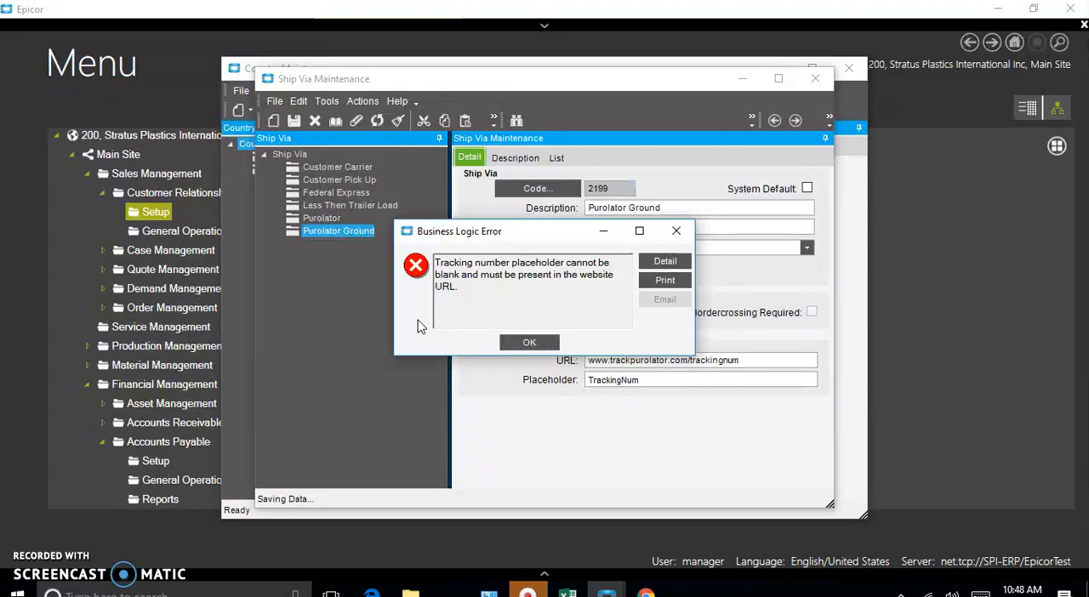
{"action": "left_click", "coordinate": [548, 302]}
{"action": "left_click", "coordinate": [532, 344]}
Step: Set the tracking website placeholder to "trackingnum" in lowercase and close Ship Via Maintenance
{"action": "left_click_drag", "start_coordinate": [655, 382], "coordinate": [567, 372]}
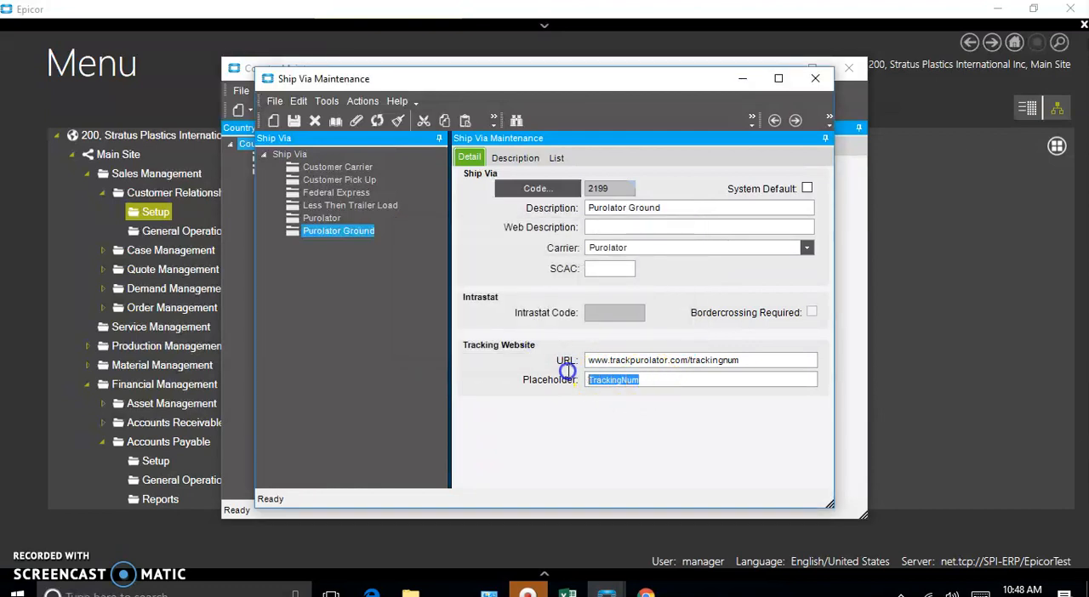
{"action": "type", "text": "trav"}
{"action": "key", "text": "BackSpace"}
{"action": "type", "text": "ckingnum"}
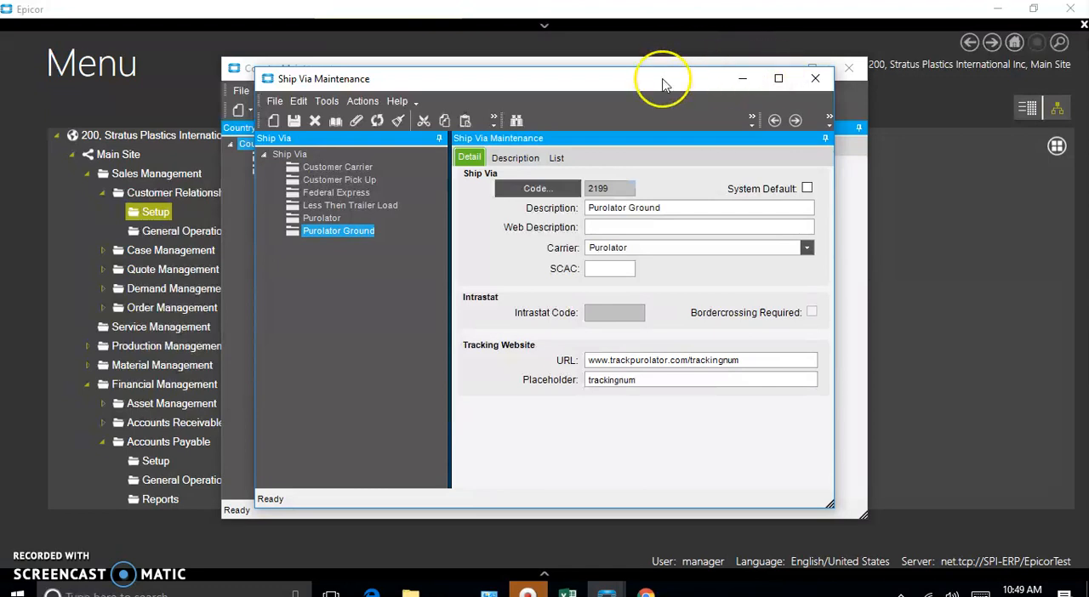
{"action": "left_click", "coordinate": [816, 78]}
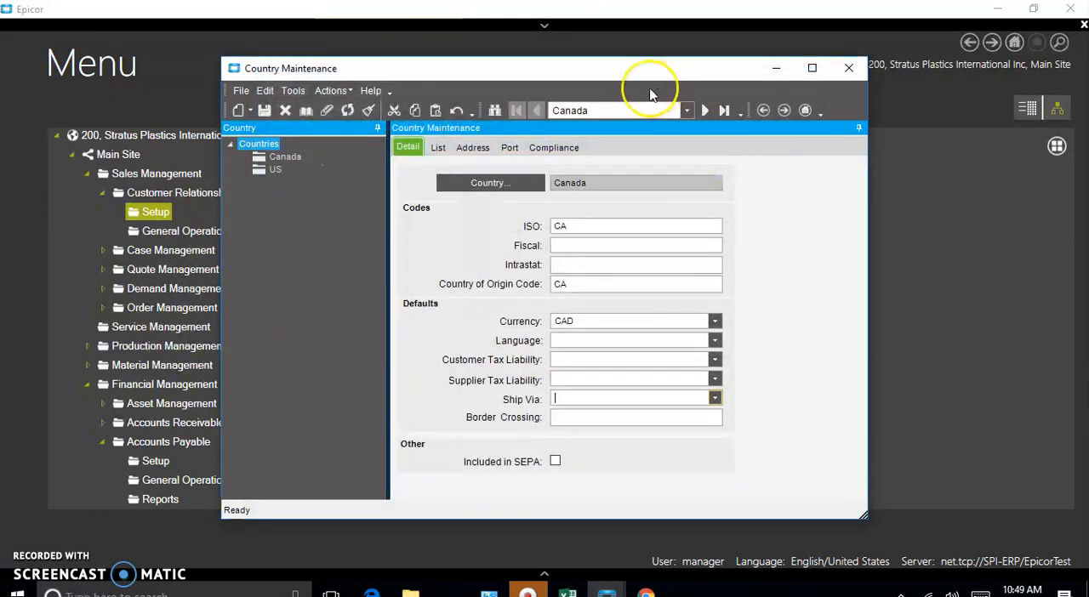
Step: Refresh the list of ship via options on the Canada record and set its default ship via to Purolator Ground
{"action": "left_click", "coordinate": [585, 70]}
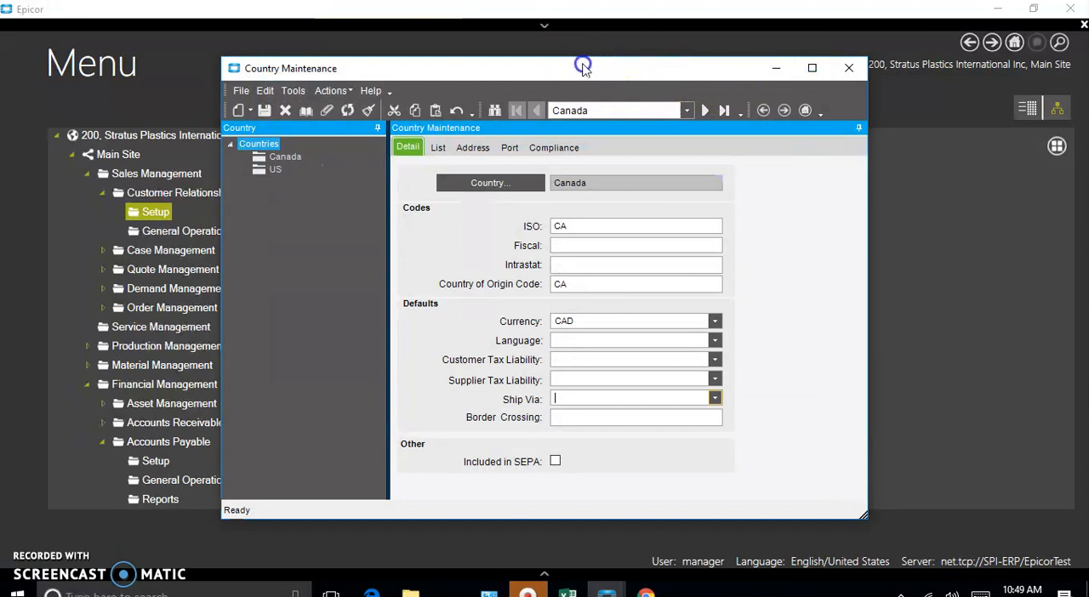
{"action": "left_click_drag", "start_coordinate": [583, 66], "coordinate": [573, 63]}
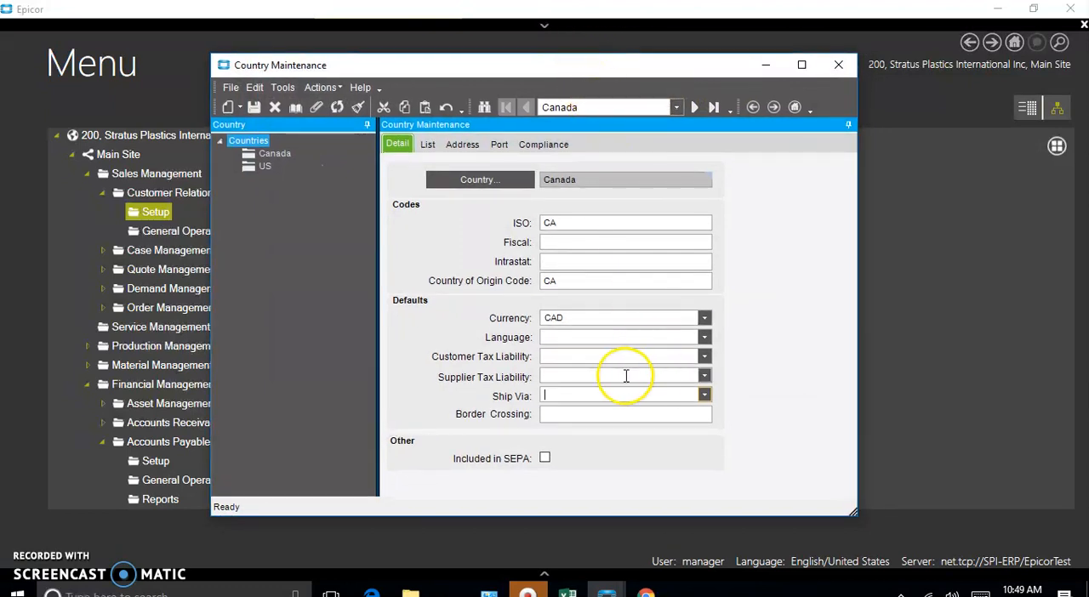
{"action": "right_click", "coordinate": [581, 395]}
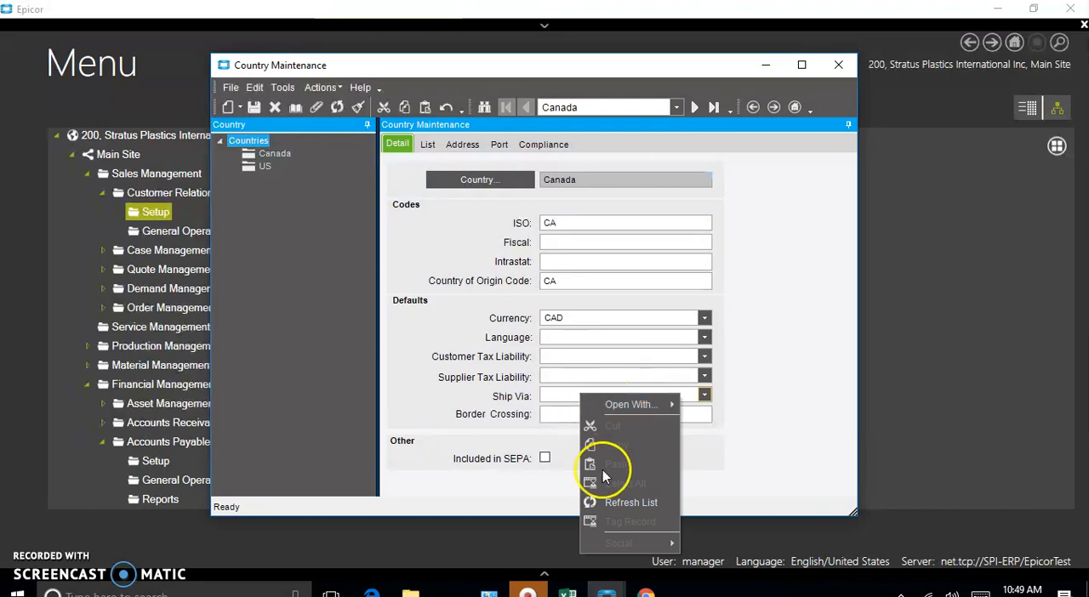
{"action": "left_click", "coordinate": [612, 500]}
{"action": "left_click", "coordinate": [704, 396]}
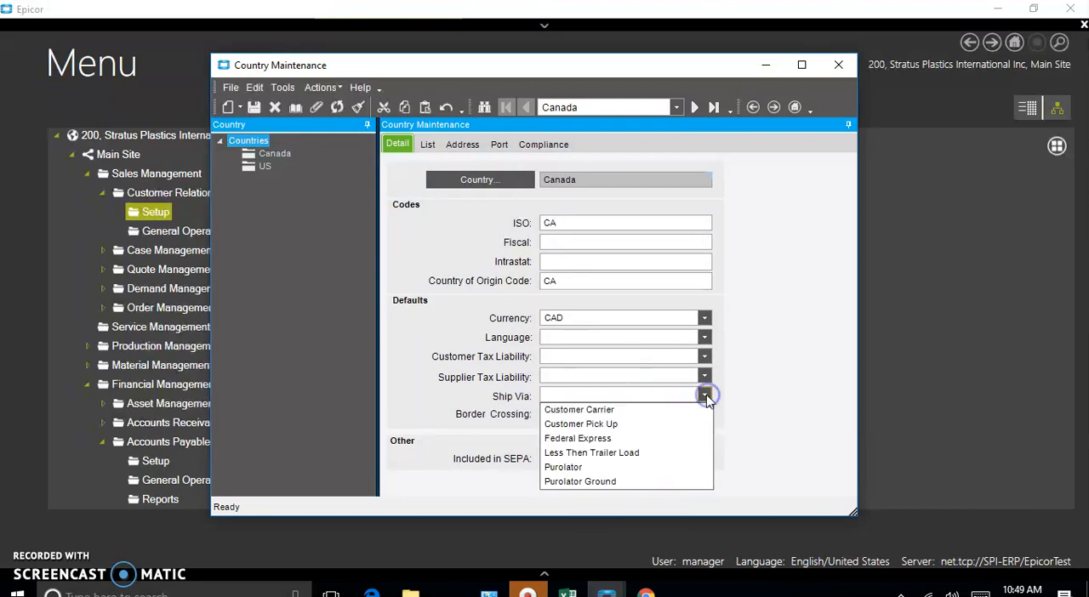
{"action": "left_click", "coordinate": [589, 481]}
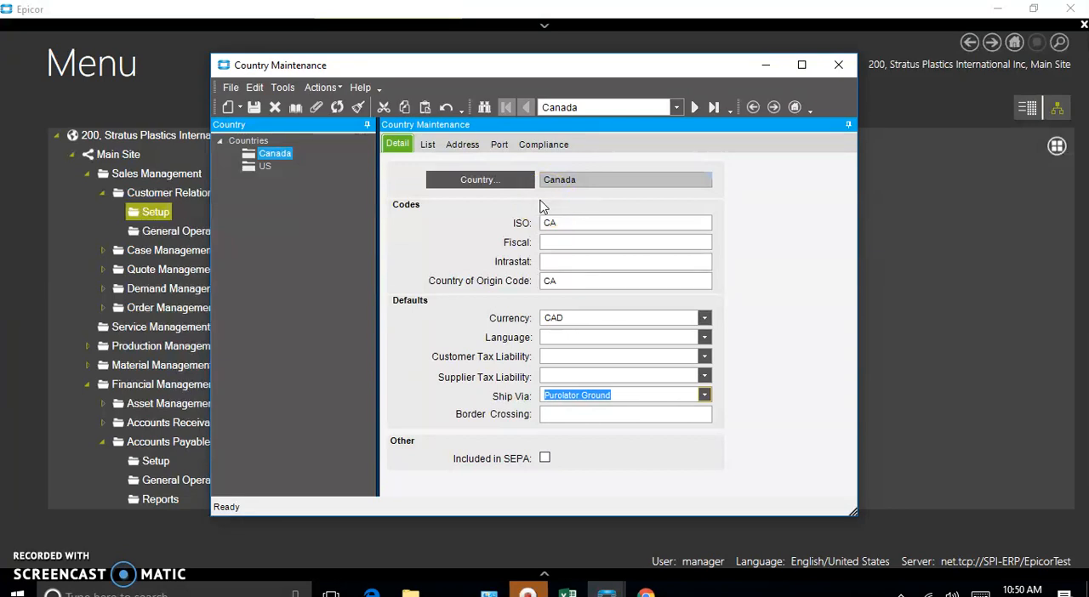
Step: View the port list and the compliance restriction types of the Canada record
{"action": "left_click", "coordinate": [502, 145]}
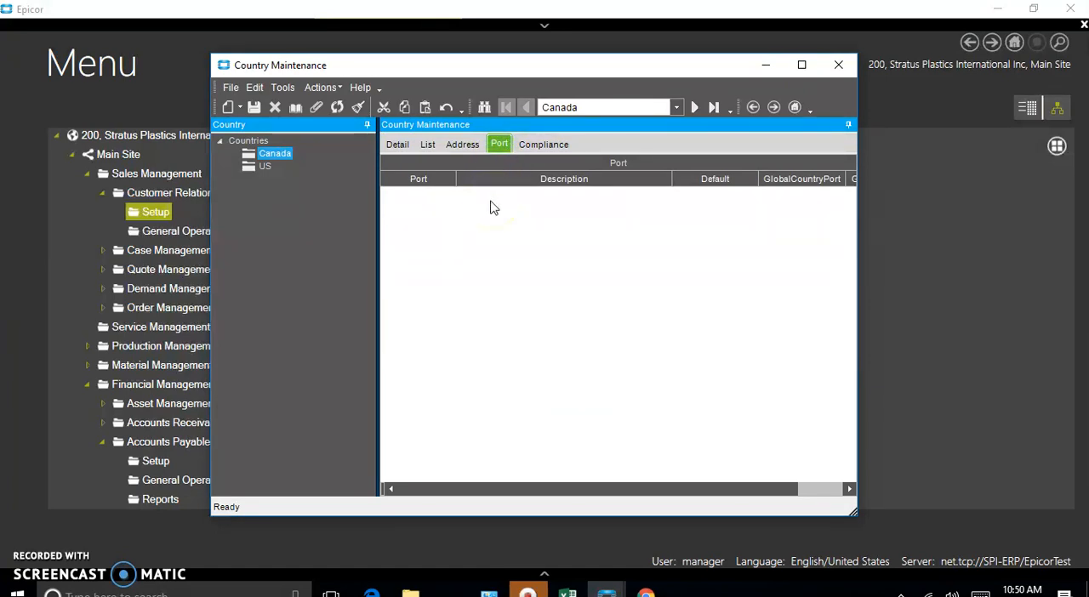
{"action": "left_click", "coordinate": [544, 146]}
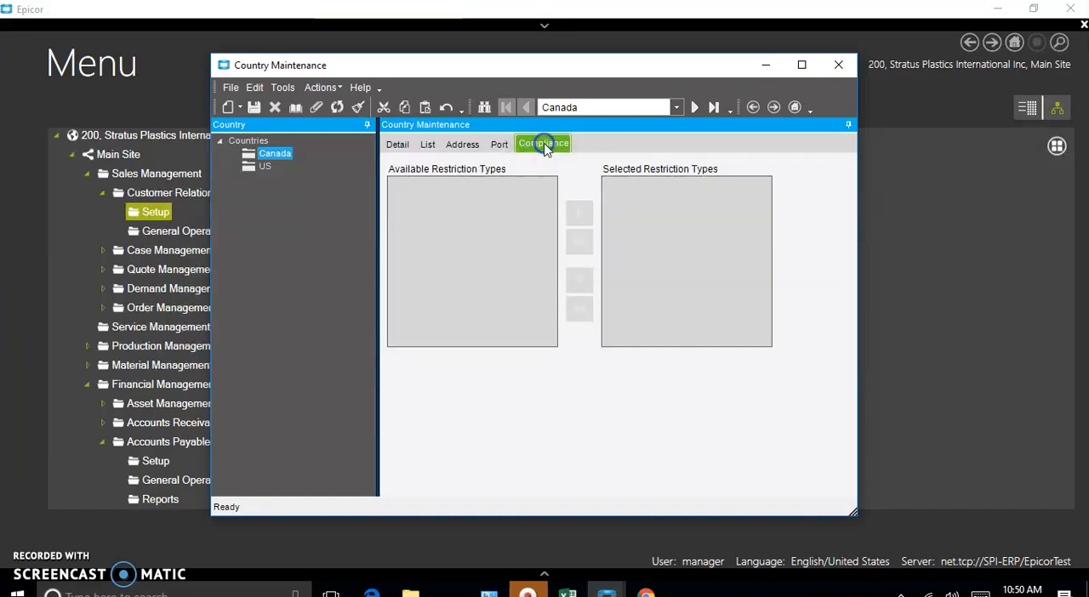